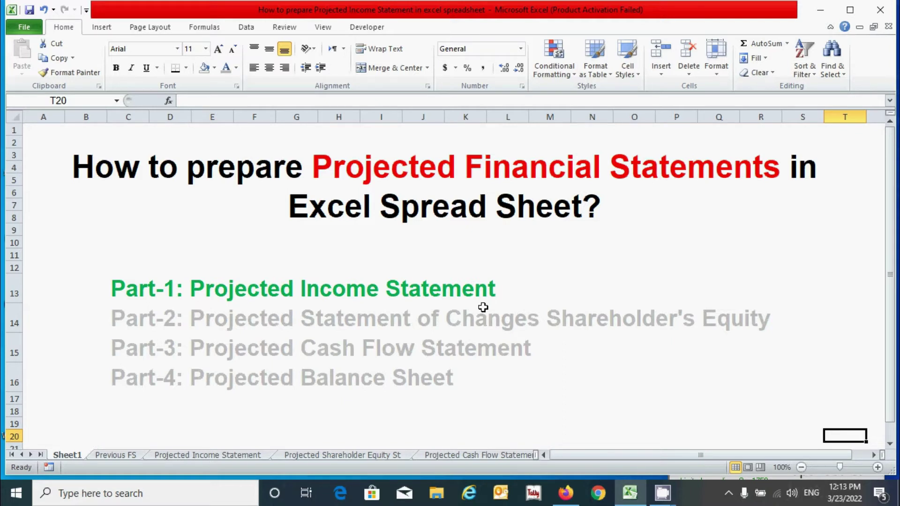
Review the 2021 income statement, shareholder's equity, cash flow statement and balance sheet on the Previous FS sheet.
key("ctrl+Page_Down")
left_click(653, 338)
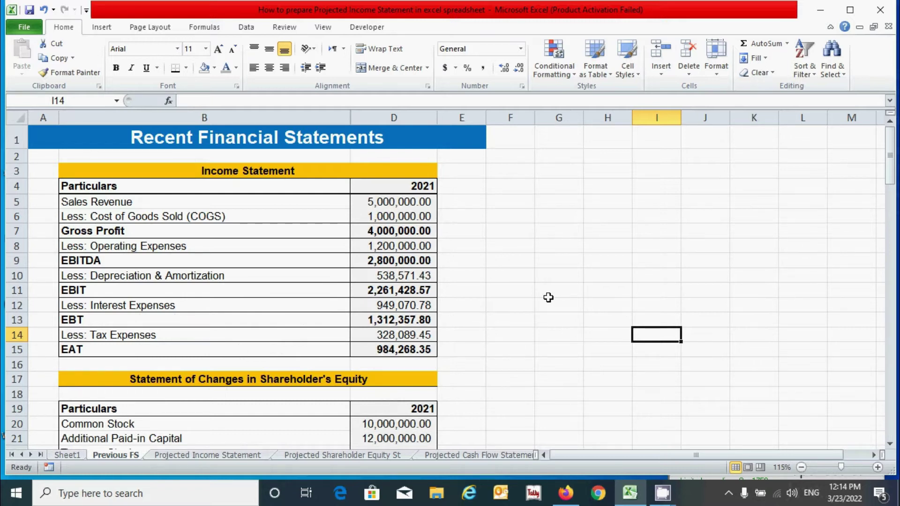
scroll(262, 270, "down", 3)
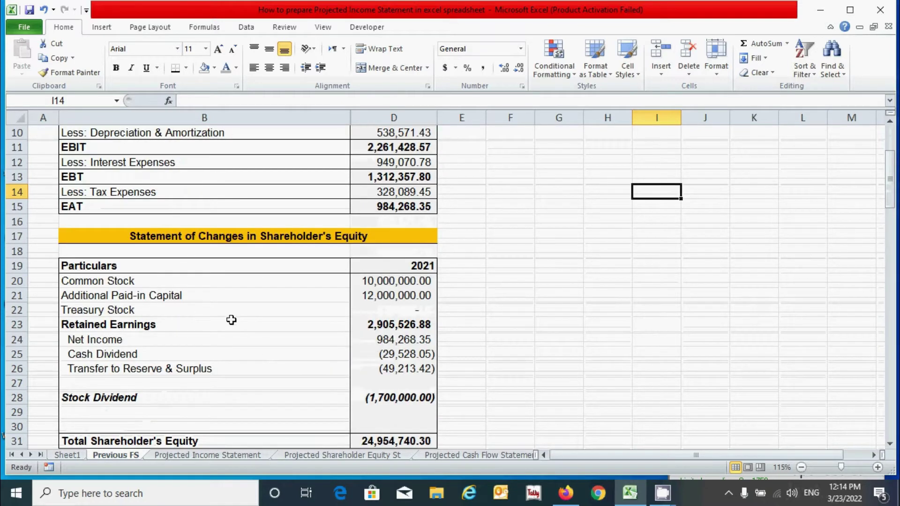
scroll(339, 304, "down", 6)
scroll(339, 305, "down", 1)
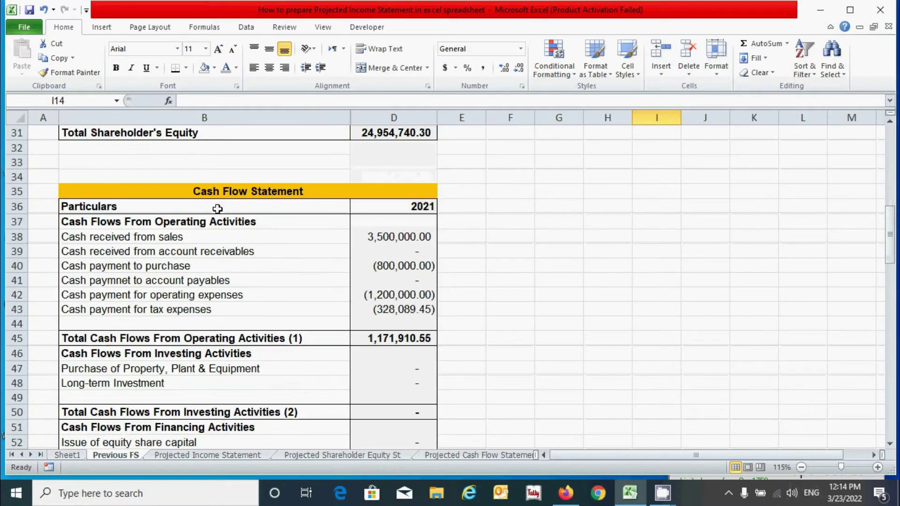
scroll(298, 287, "down", 9)
scroll(253, 288, "down", 1)
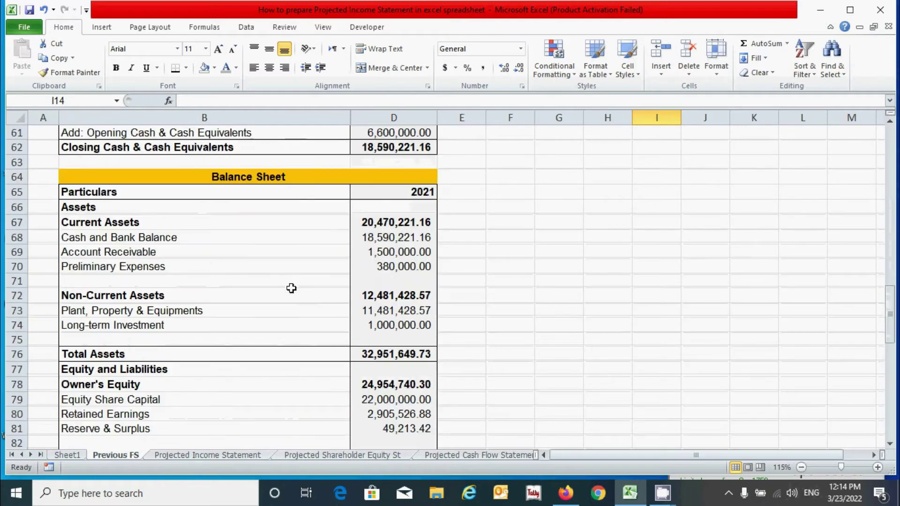
scroll(308, 297, "down", 4)
scroll(308, 307, "up", 20)
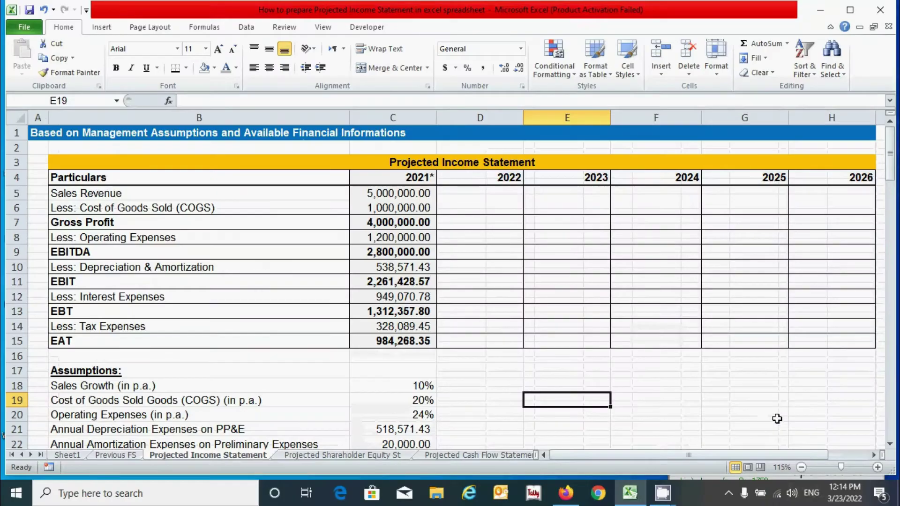
Look over the Projected Income Statement sheet, covering the 2021 base figures, the assumptions list and the bank term-loan EMI statement.
left_click(799, 428)
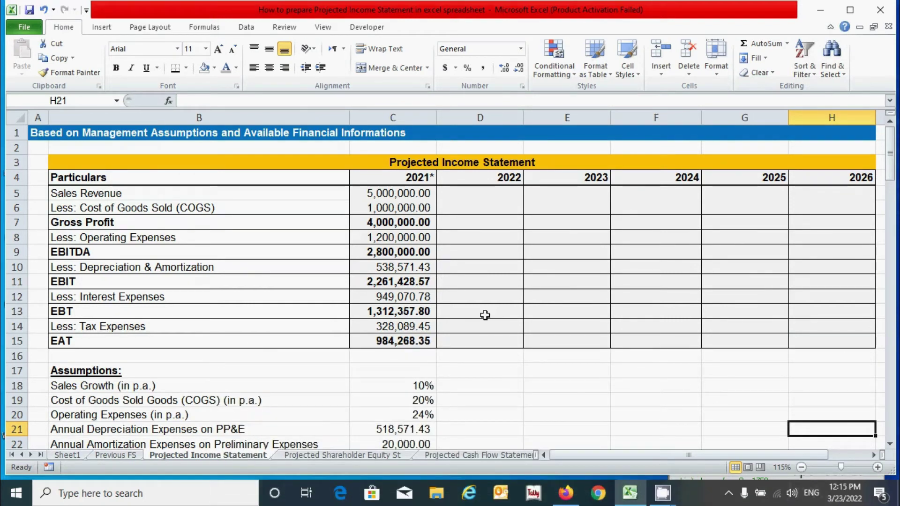
left_click_drag(207, 177, 372, 340)
left_click(364, 308)
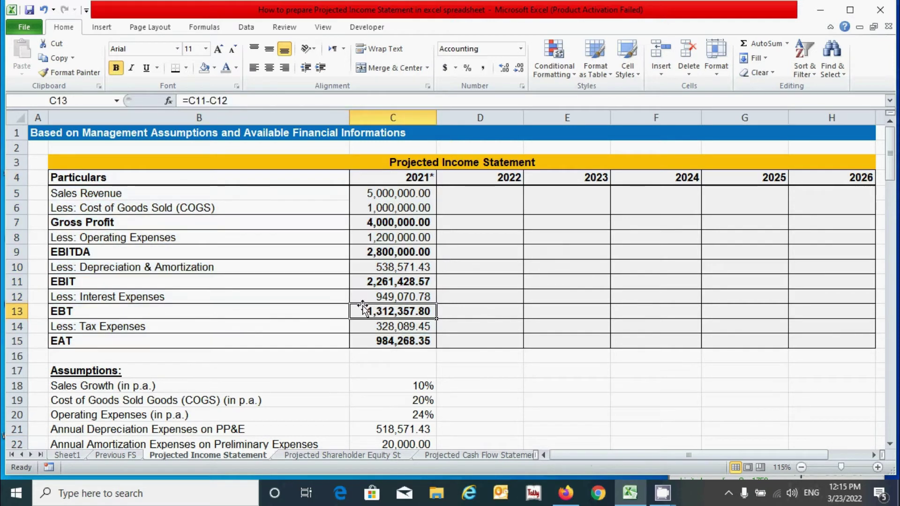
scroll(358, 304, "down", 3)
left_click_drag(141, 237, 319, 324)
scroll(312, 345, "down", 2)
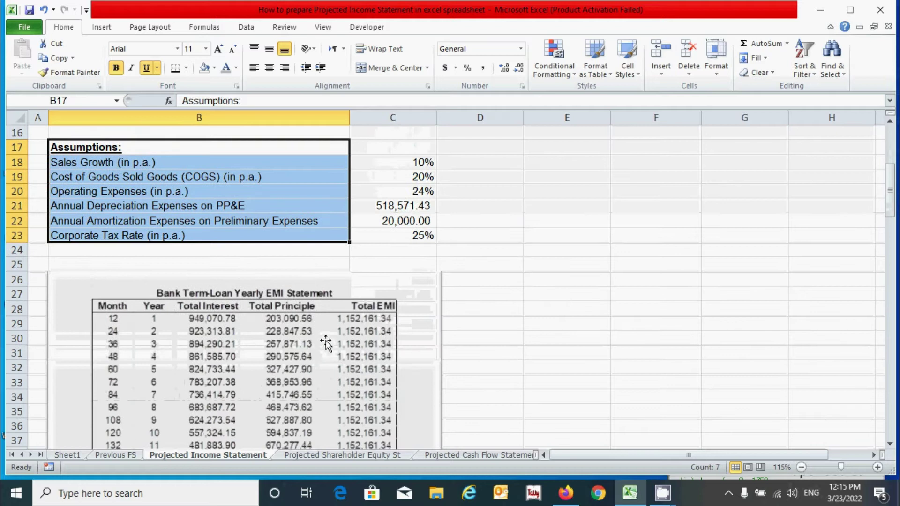
left_click(494, 300)
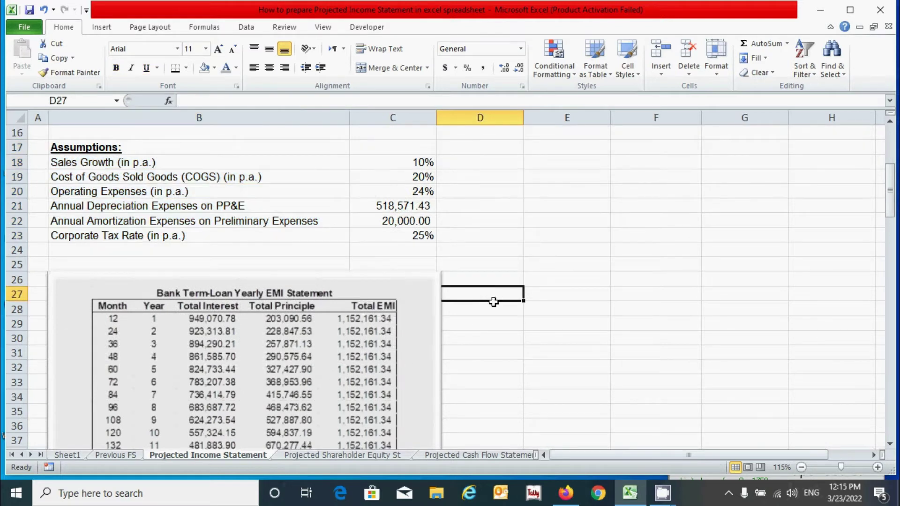
scroll(494, 302, "up", 4)
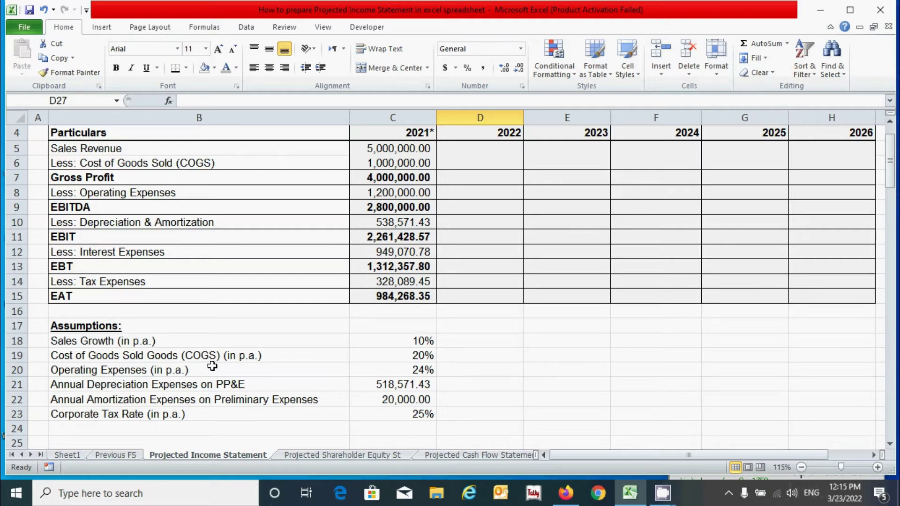
scroll(202, 296, "down", 1)
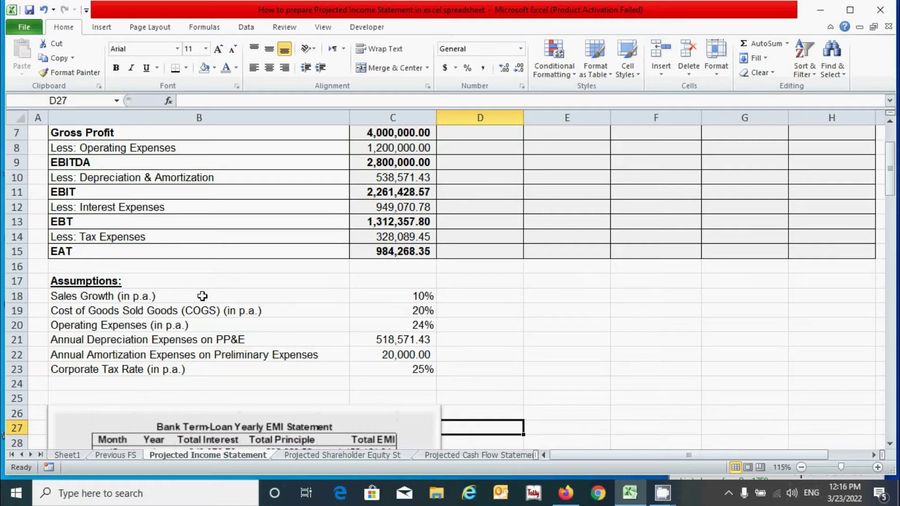
Examine the assumptions for COGS, operating expenses, annual depreciation, annual amortization and the corporate tax rate.
left_click(319, 325)
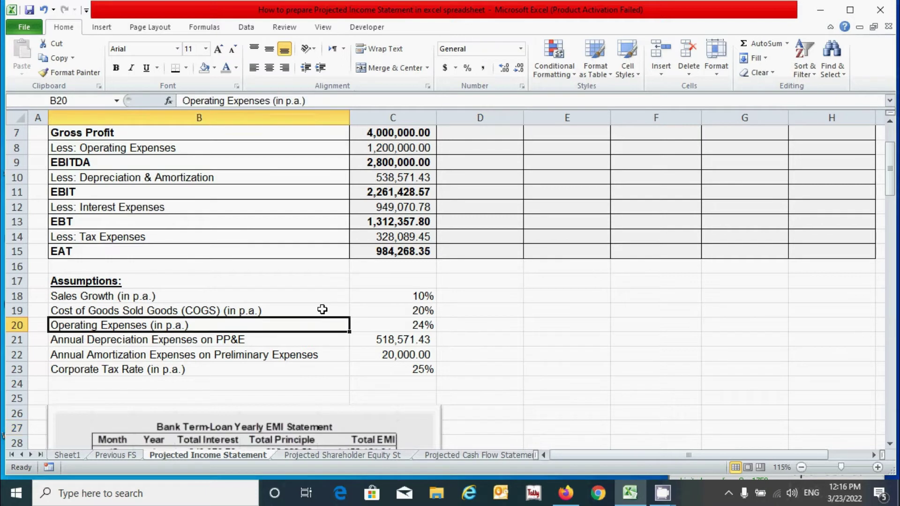
left_click(259, 309)
left_click(258, 327)
scroll(259, 324, "up", 2)
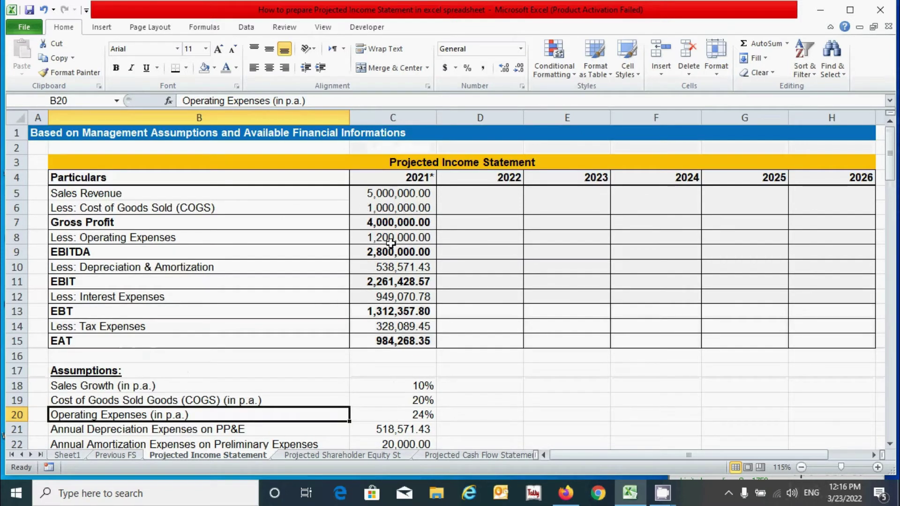
scroll(364, 265, "down", 3)
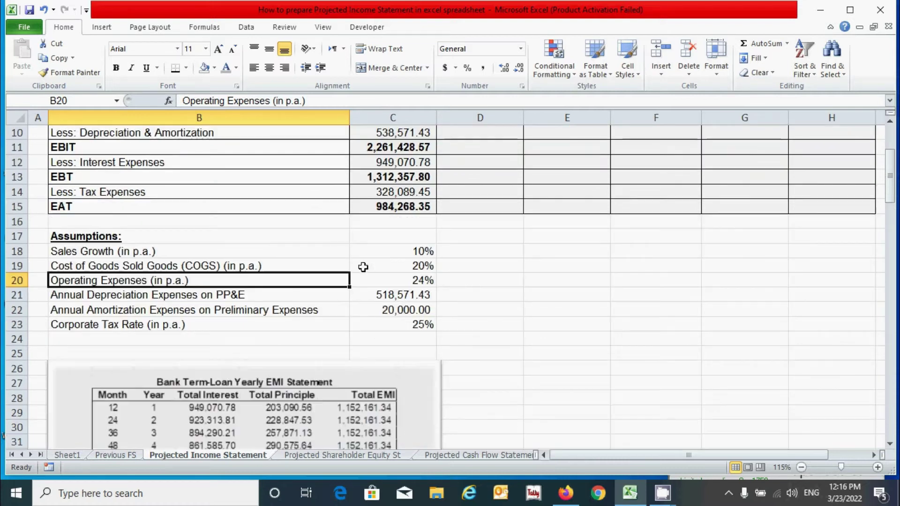
left_click_drag(297, 267, 294, 274)
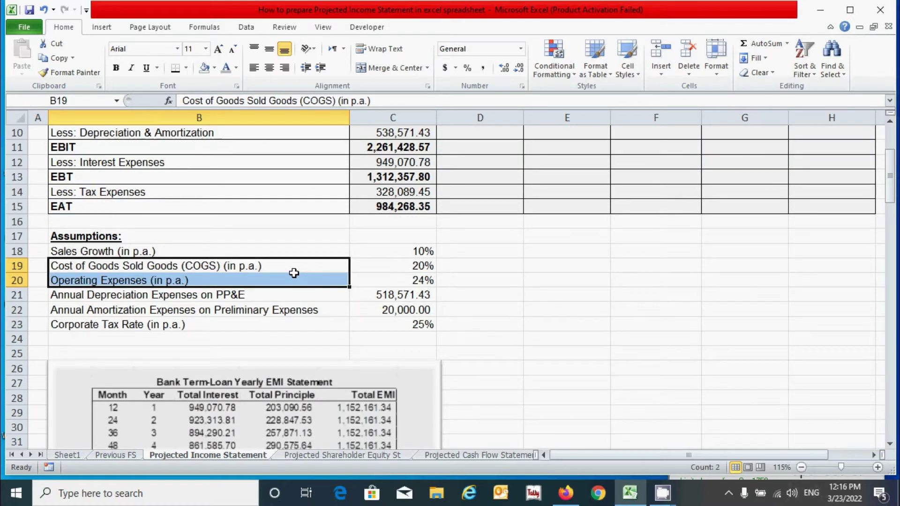
left_click(265, 296)
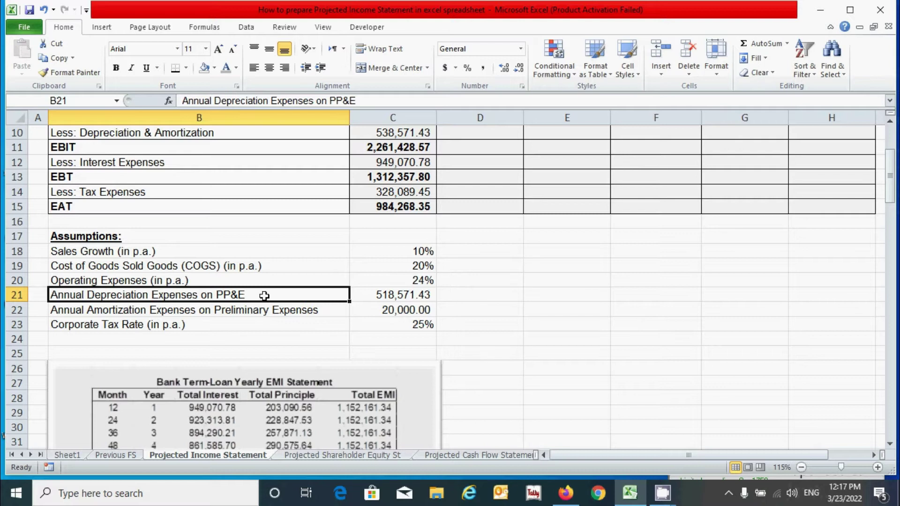
left_click(396, 297)
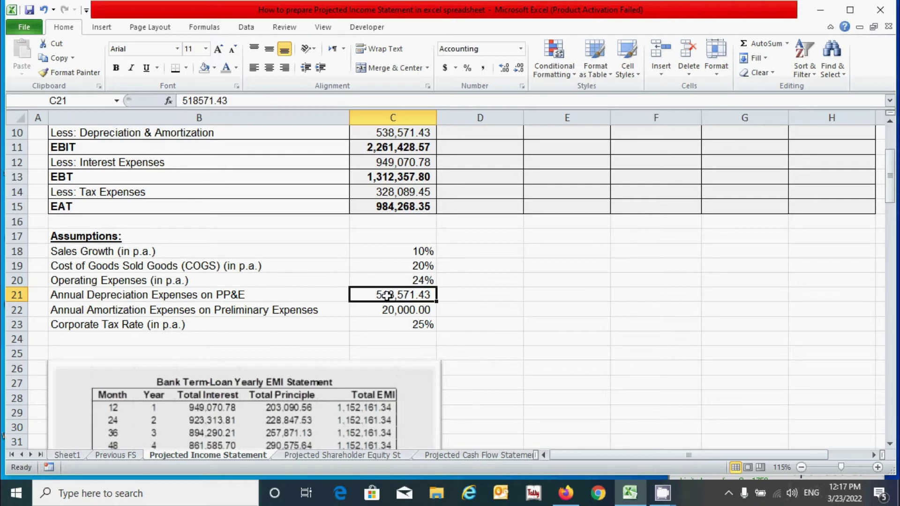
left_click(280, 311)
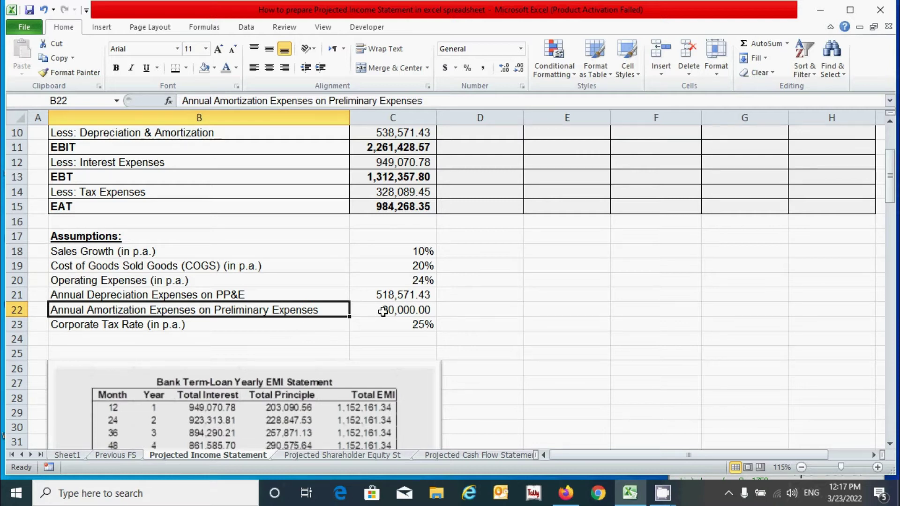
left_click(337, 323)
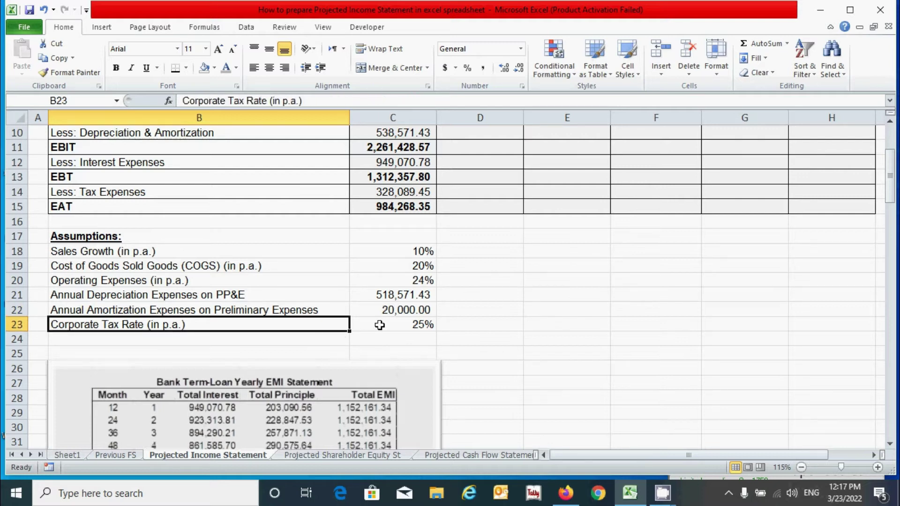
left_click(394, 324)
left_click(329, 325)
left_click(391, 177)
left_click_drag(567, 324, 480, 324)
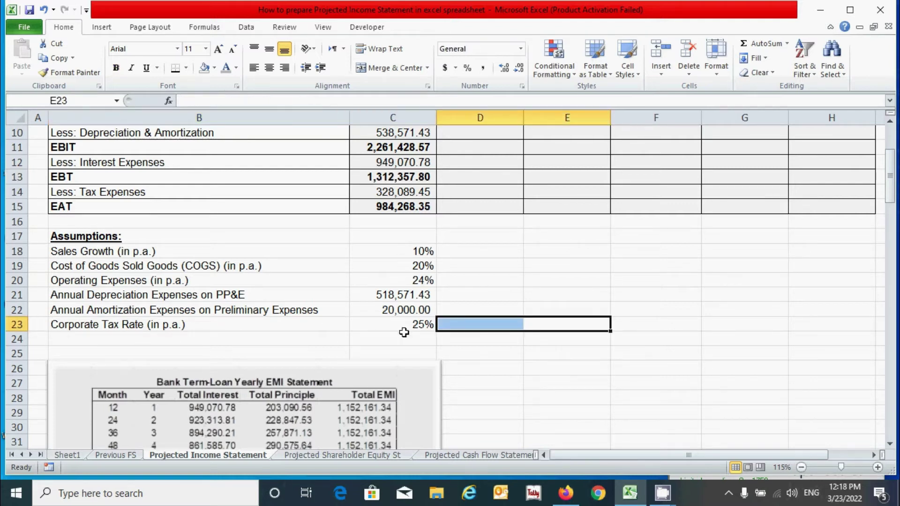
Examine the yearly interest and principal amounts in the bank term-loan EMI statement below the assumptions.
scroll(404, 332, "down", 2)
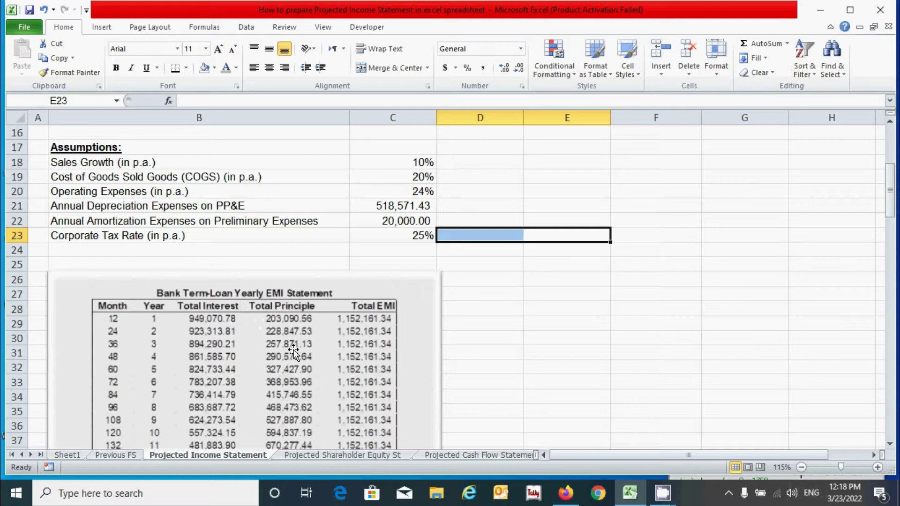
scroll(293, 350, "down", 2)
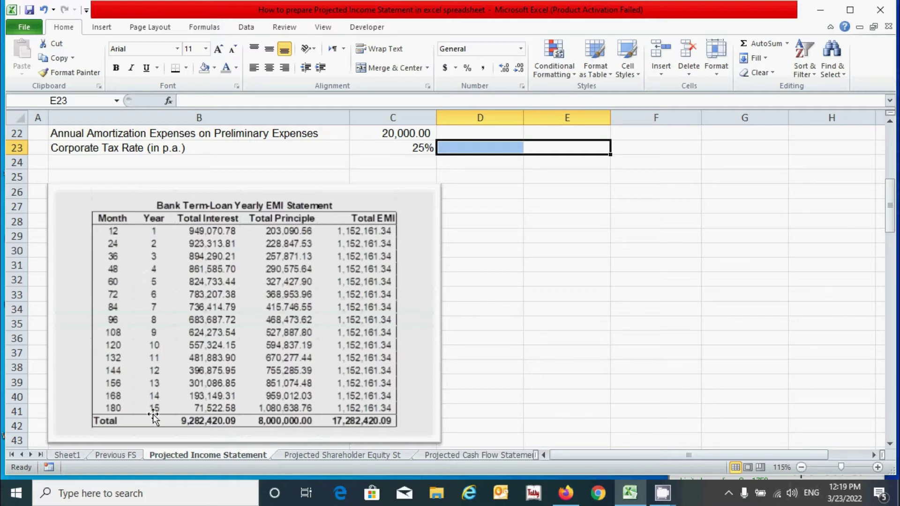
scroll(326, 382, "up", 4)
scroll(325, 381, "down", 2)
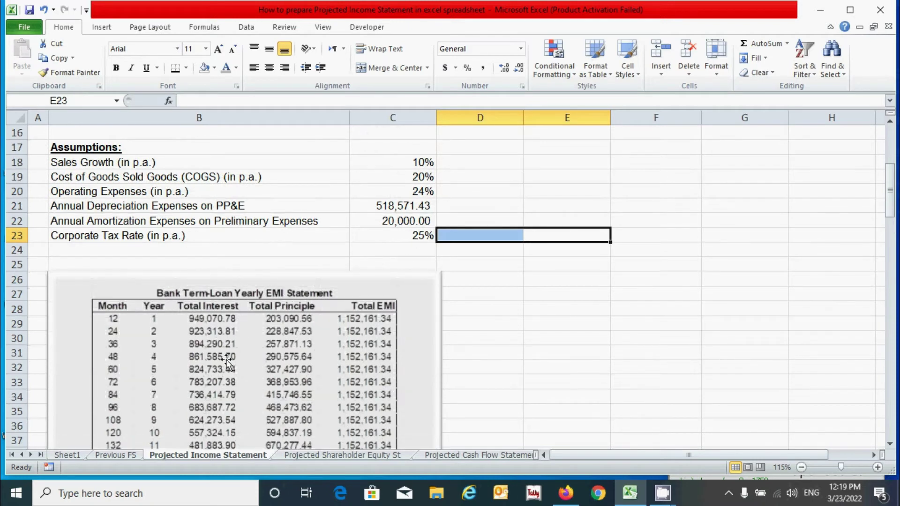
scroll(284, 389, "up", 3)
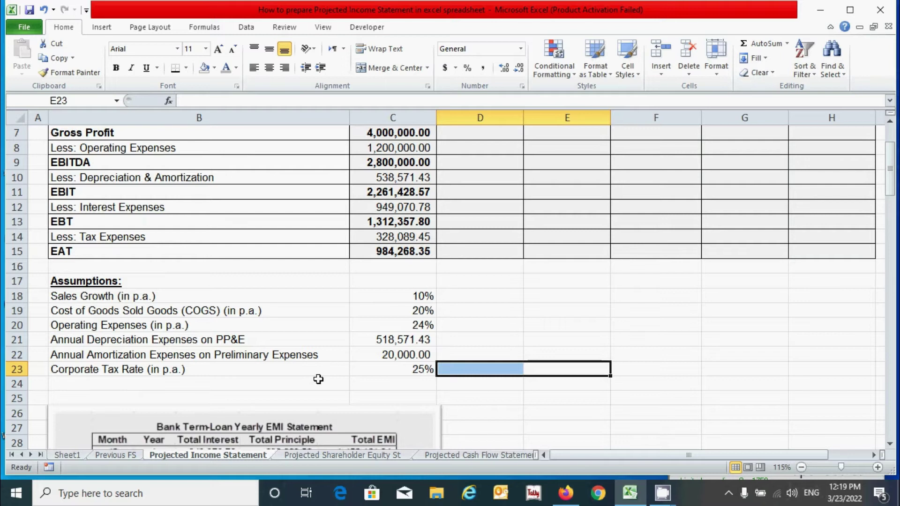
scroll(318, 378, "up", 2)
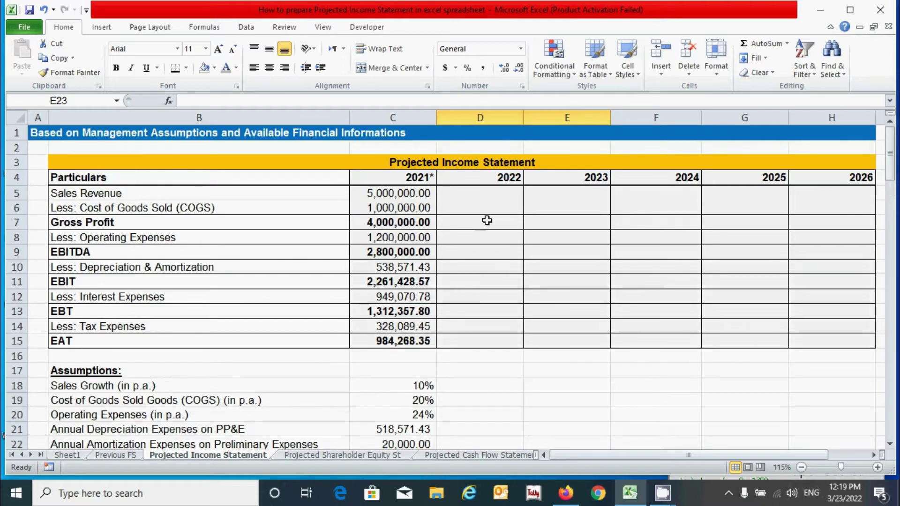
scroll(284, 337, "down", 2)
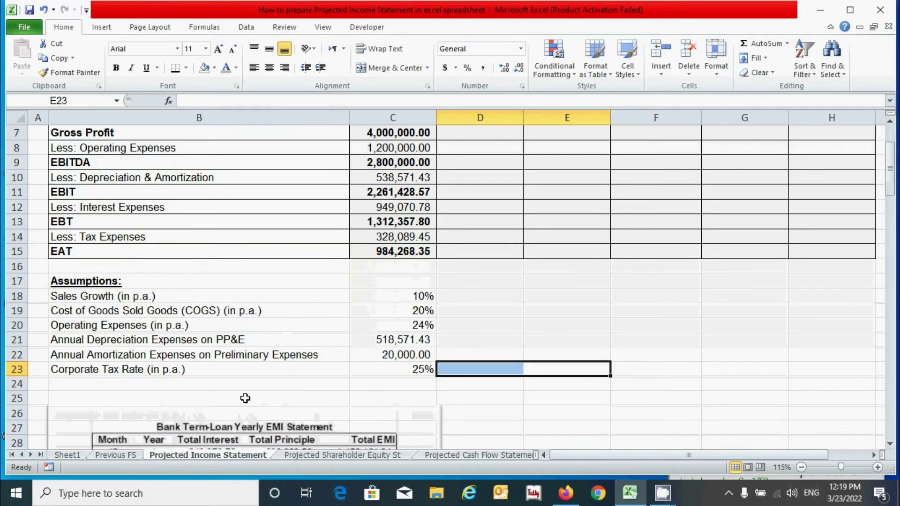
Calculate 2022 Sales Revenue in D5 with the formula =C5*(1+$C$18), locking the sales growth reference.
scroll(286, 400, "up", 2)
left_click(484, 194)
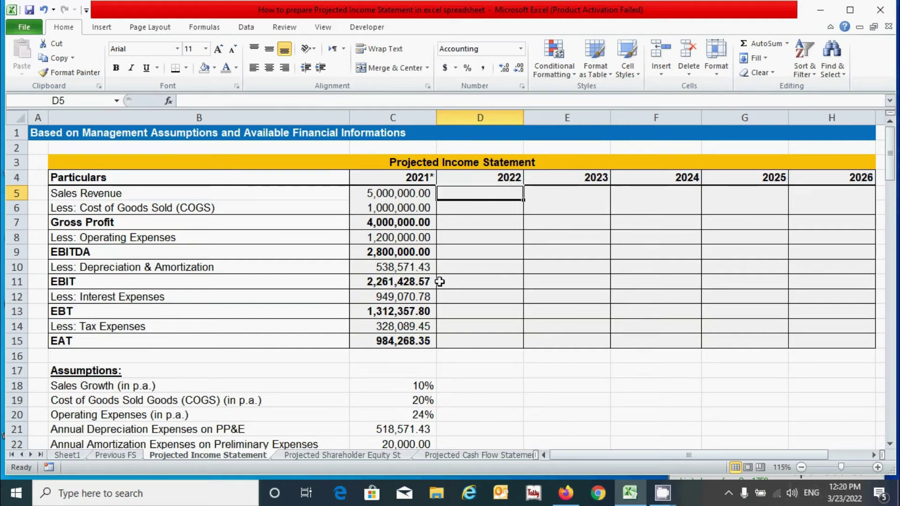
type("=")
left_click(363, 196)
type("*")
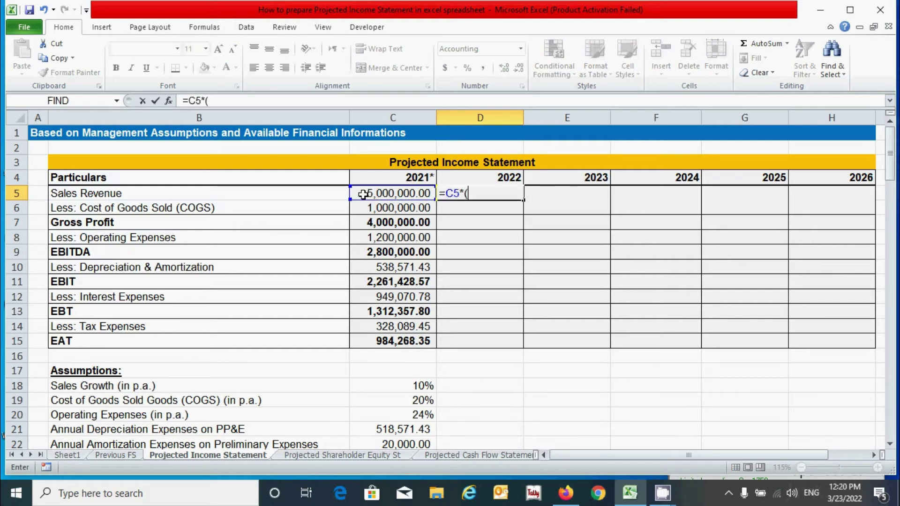
type("(1+")
left_click(387, 390)
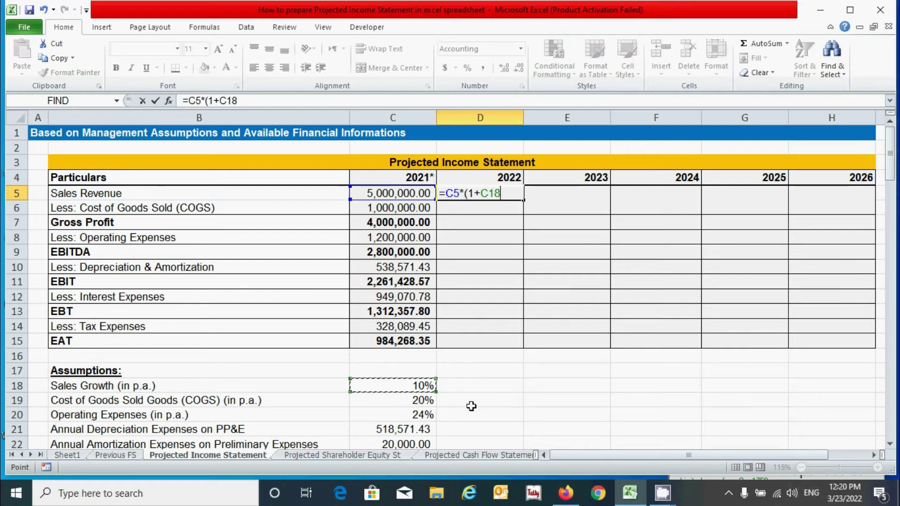
key("F4")
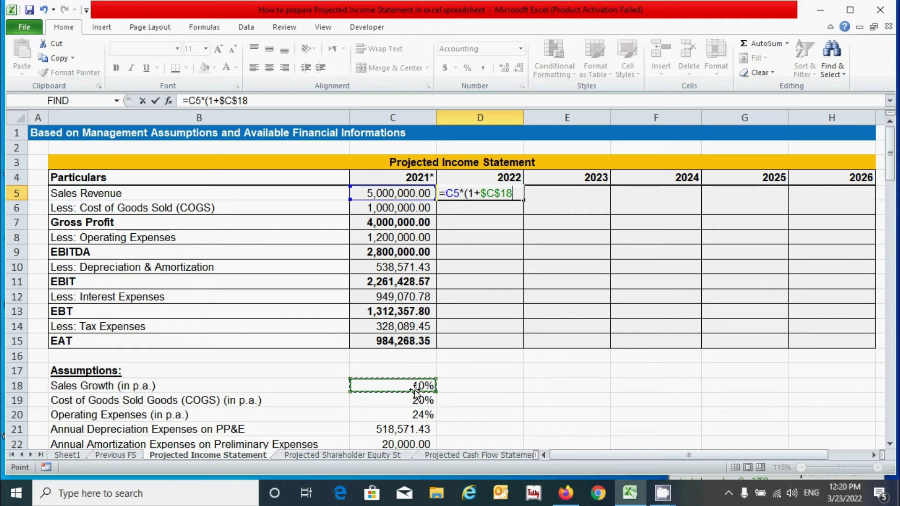
type(")")
key("Return")
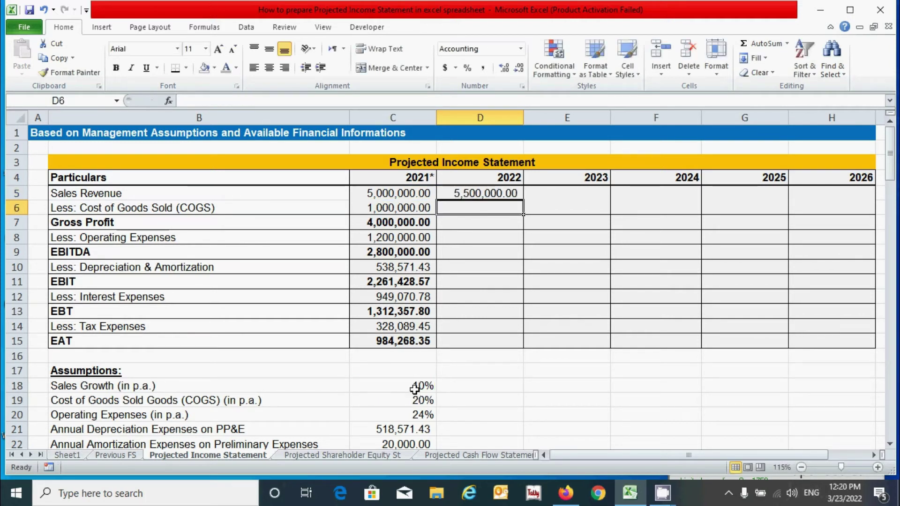
Copy the 2022 Sales Revenue formula across the row through 2026 (D5 to H5).
left_click(504, 191)
left_click_drag(525, 202, 807, 201)
left_click(648, 237)
key("Left")
key("Left")
key("Up")
key("Up")
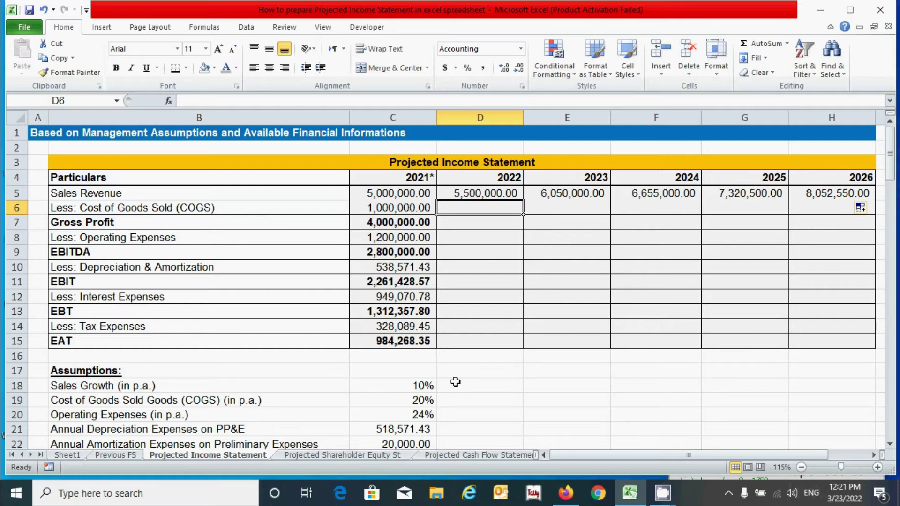
Calculate the 2022 Cost of Goods Sold in D6 with the formula =D5*$C$19.
type("=")
left_click(481, 194)
type("*")
left_click(392, 401)
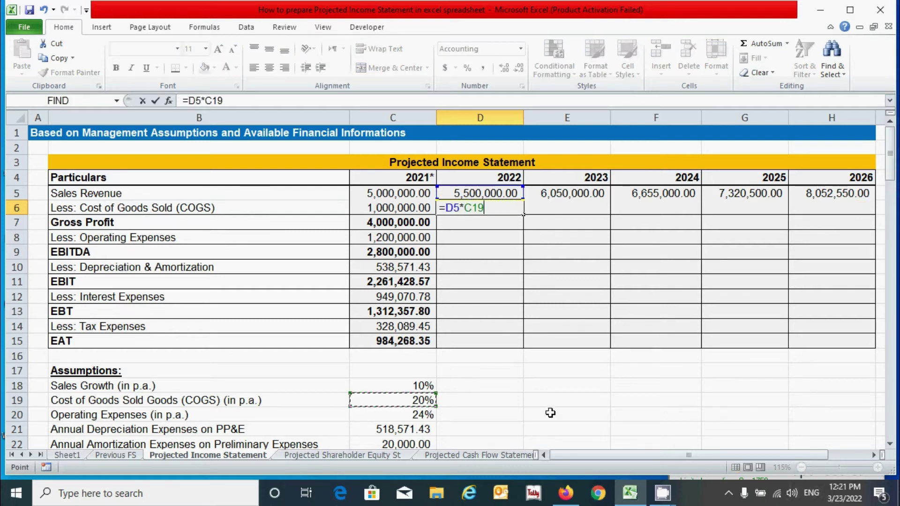
key("F4")
key("Return")
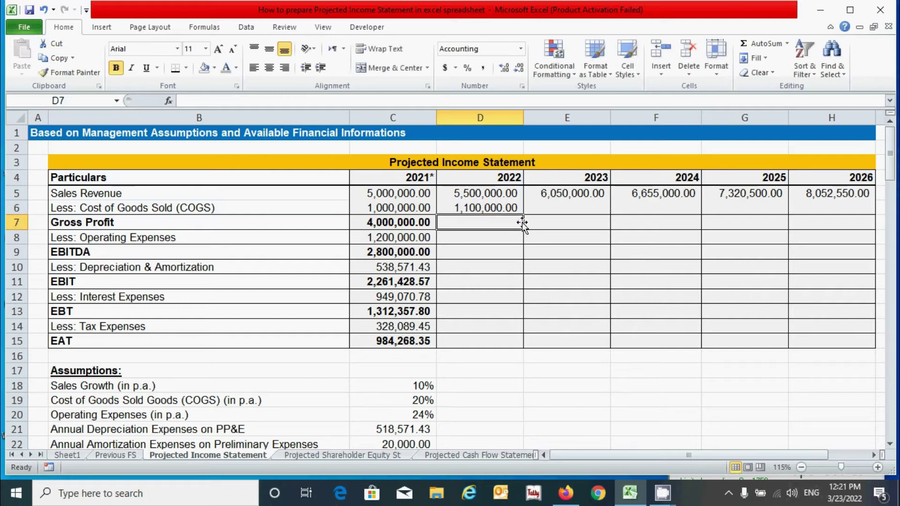
Copy the 2022 Cost of Goods Sold formula across the row through 2026 (D6 to H6).
left_click(516, 211)
left_click_drag(524, 215, 816, 220)
key("Down")
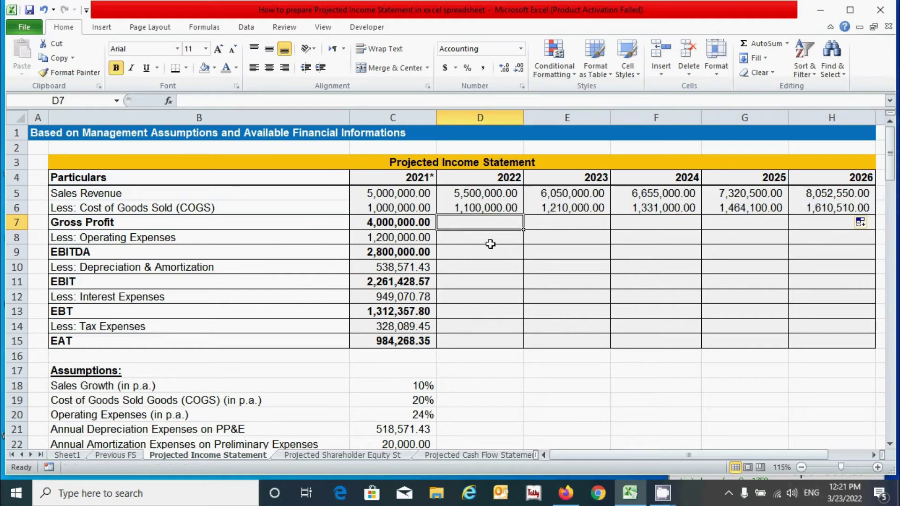
Calculate the 2022 Gross Profit in D7 with the formula =D5-D6 and copy it across the row through 2026.
type("=")
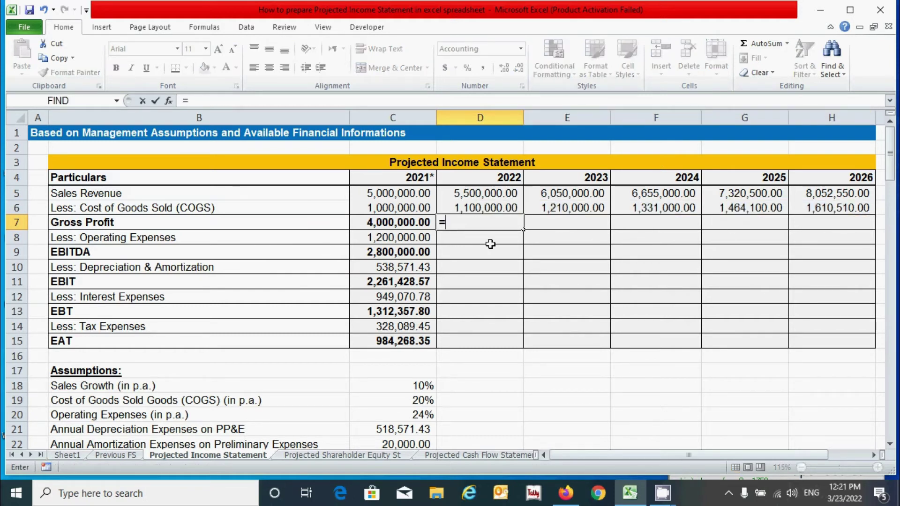
left_click(476, 194)
type("-")
left_click(483, 207)
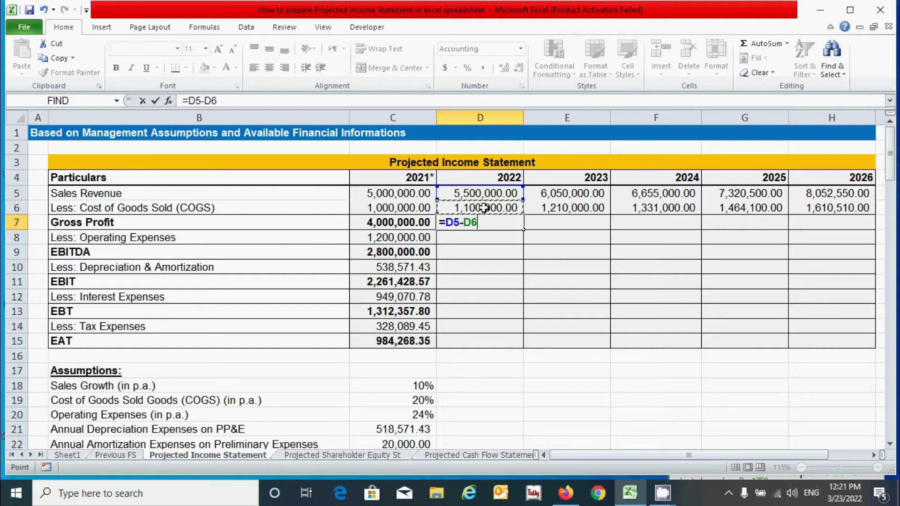
key("Return")
left_click(494, 227)
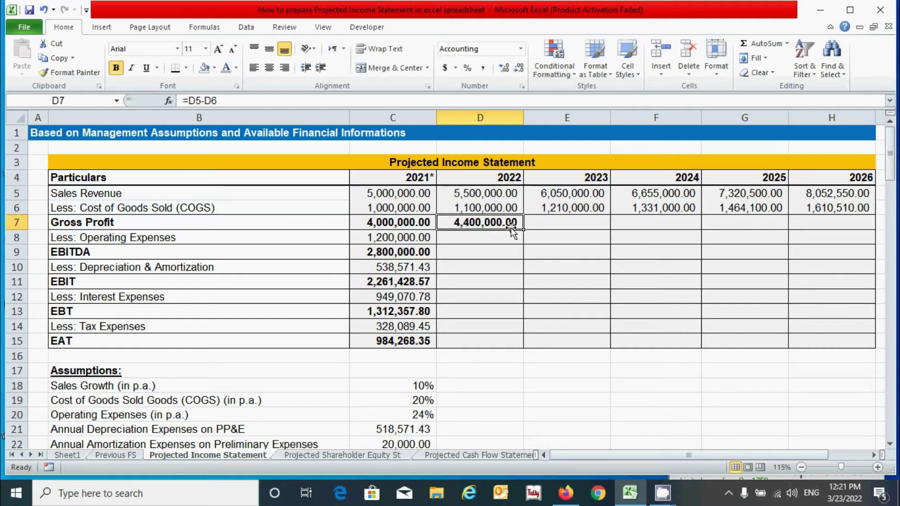
left_click_drag(524, 230, 818, 234)
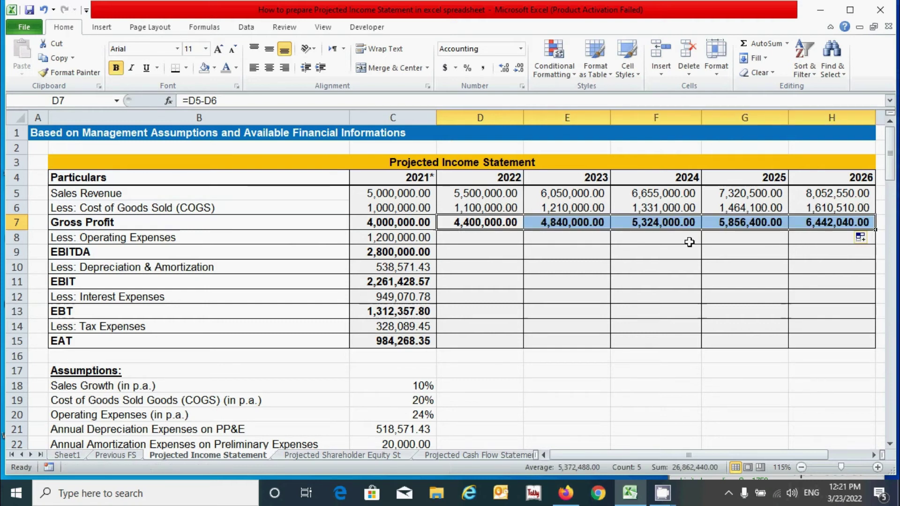
Calculate the 2022 Operating Expenses in D8 with the formula =D5*$C$20 and copy it across the row through 2026.
left_click(498, 237)
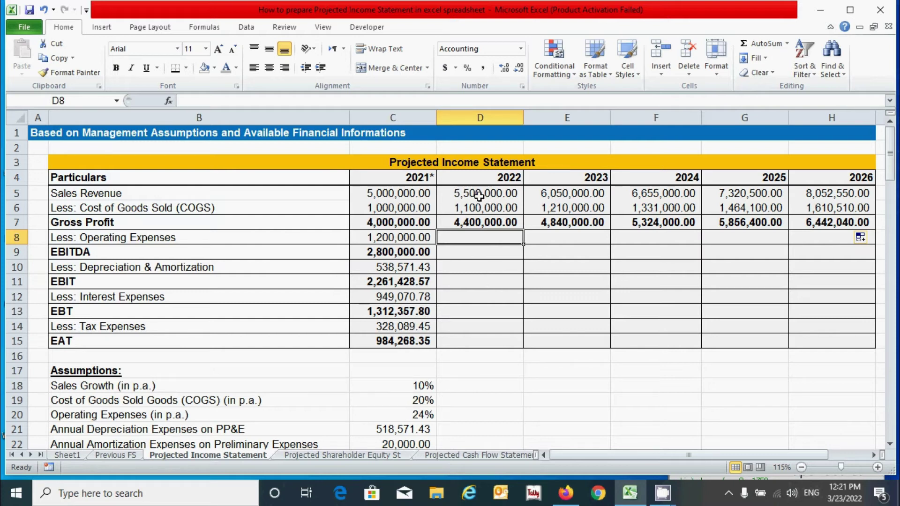
type("=")
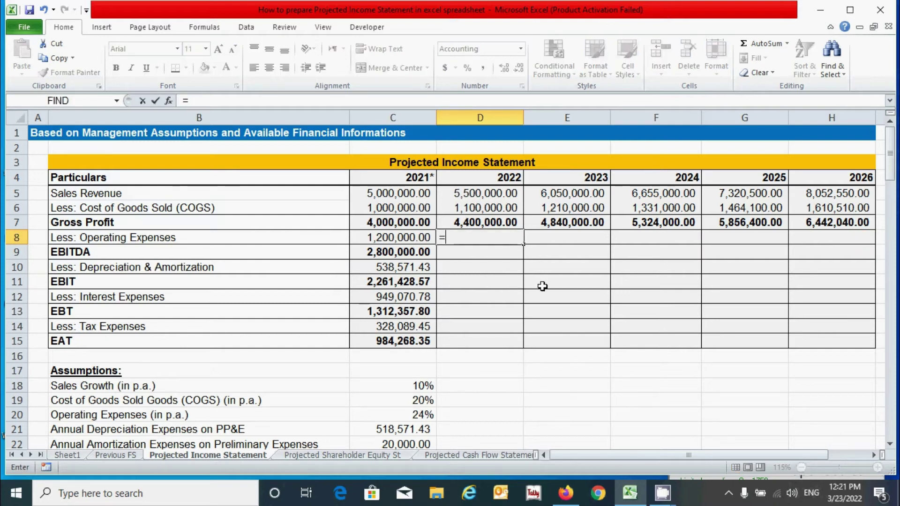
left_click(461, 193)
type("*")
left_click(412, 414)
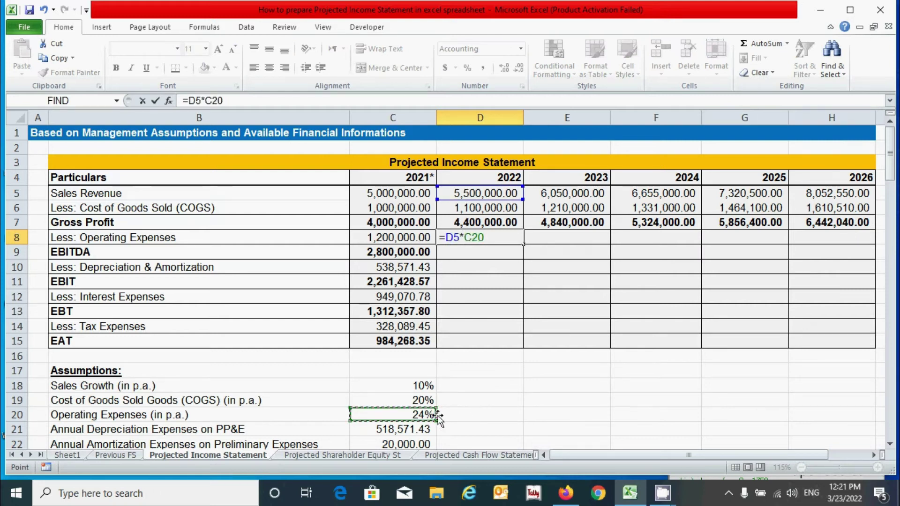
key("F4")
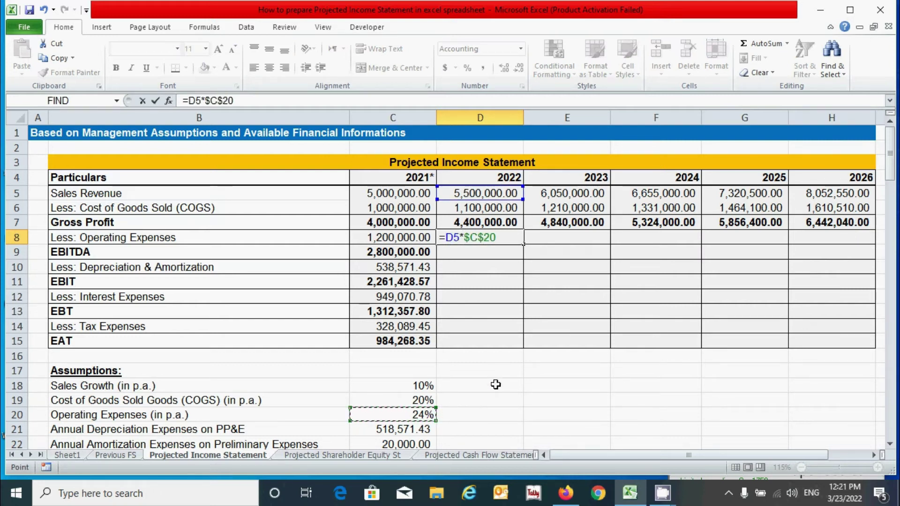
key("Return")
left_click(493, 235)
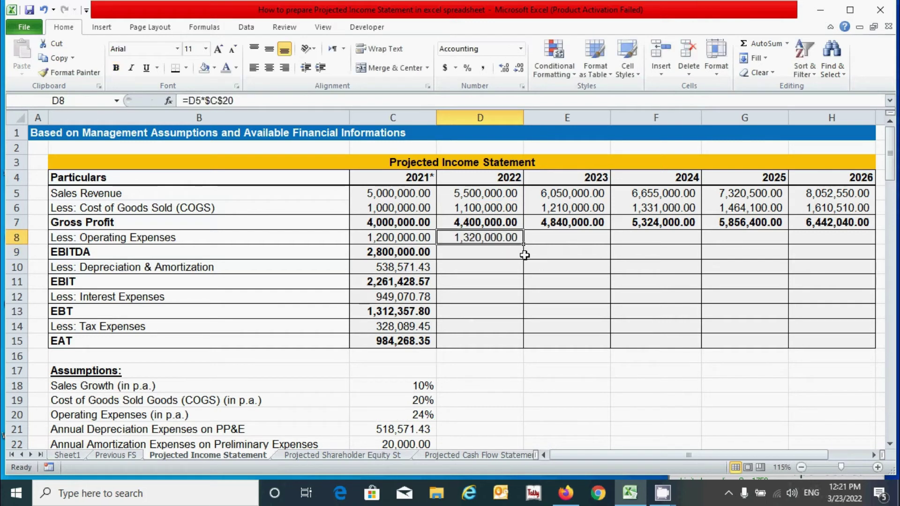
left_click_drag(523, 243, 855, 243)
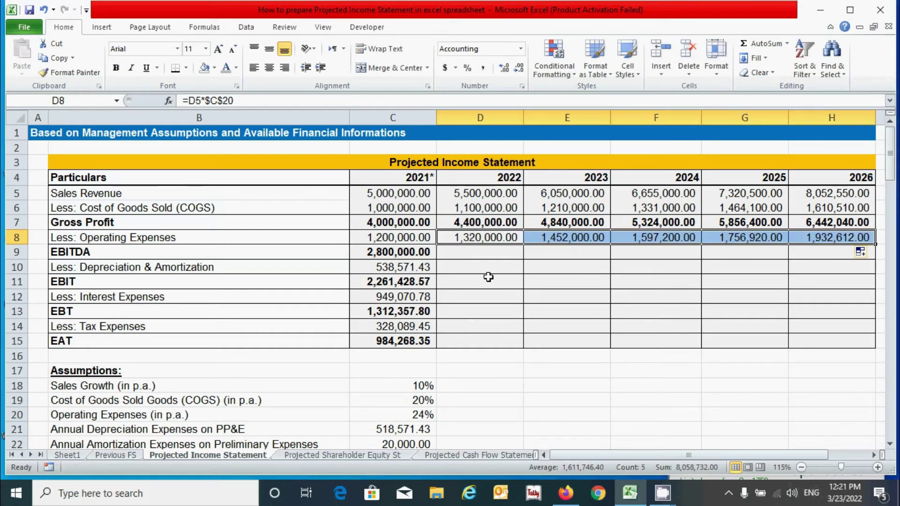
Calculate the 2022 EBITDA in D9 with the formula =D7-D8 and copy it across the row through 2026.
left_click(484, 254)
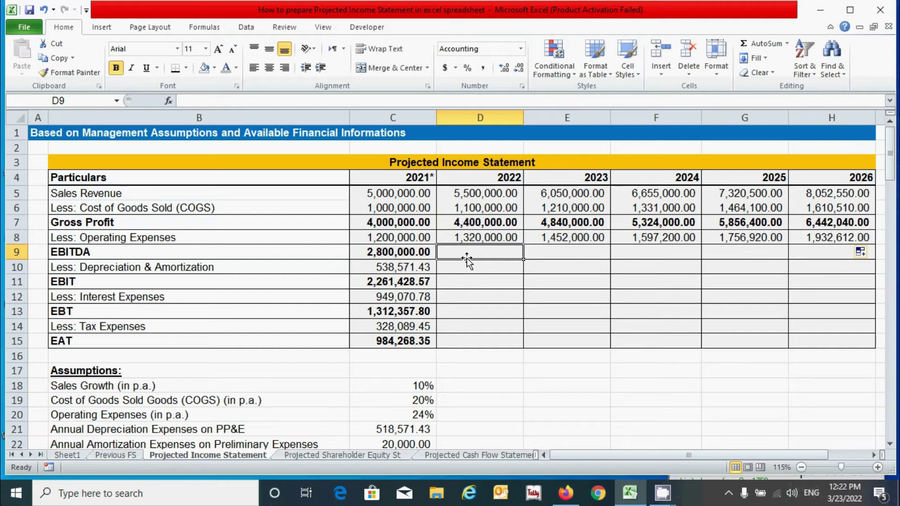
type("=")
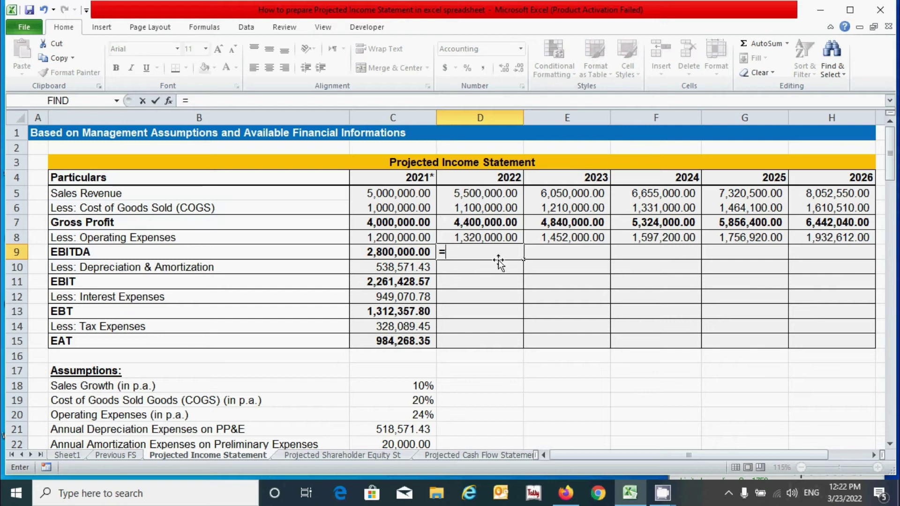
left_click(487, 223)
type("-")
left_click(489, 238)
key("Return")
left_click(491, 252)
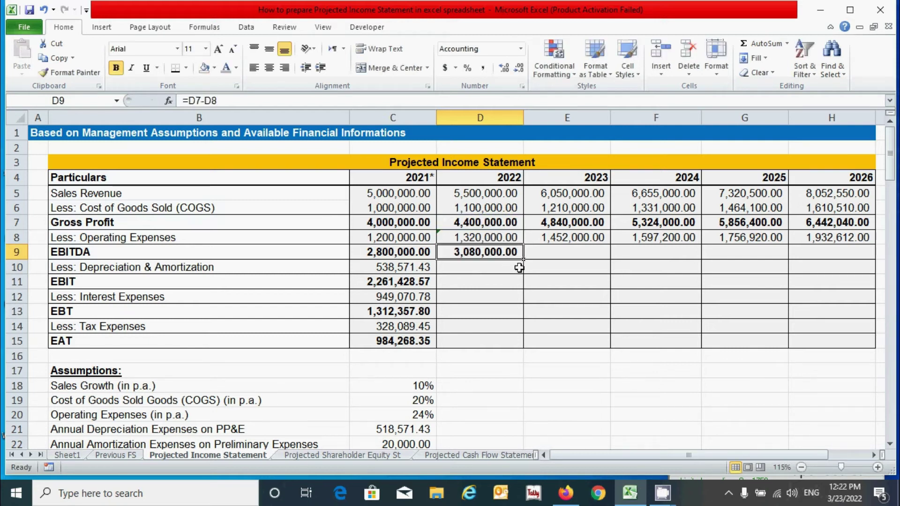
left_click_drag(524, 262, 837, 261)
Calculate the 2022 Depreciation & Amortization in D10 with the formula =SUM($C$21:$C$22) and copy it across the row through 2026.
left_click(507, 270)
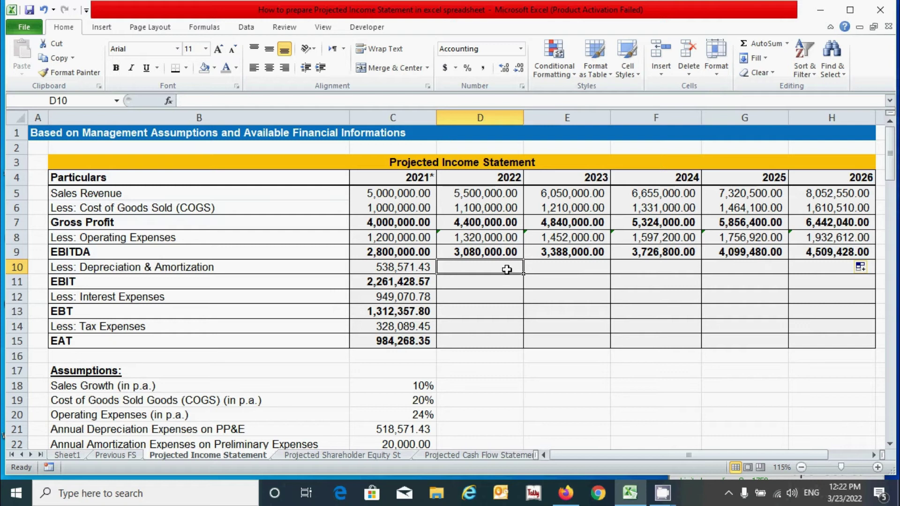
scroll(507, 270, "down", 1)
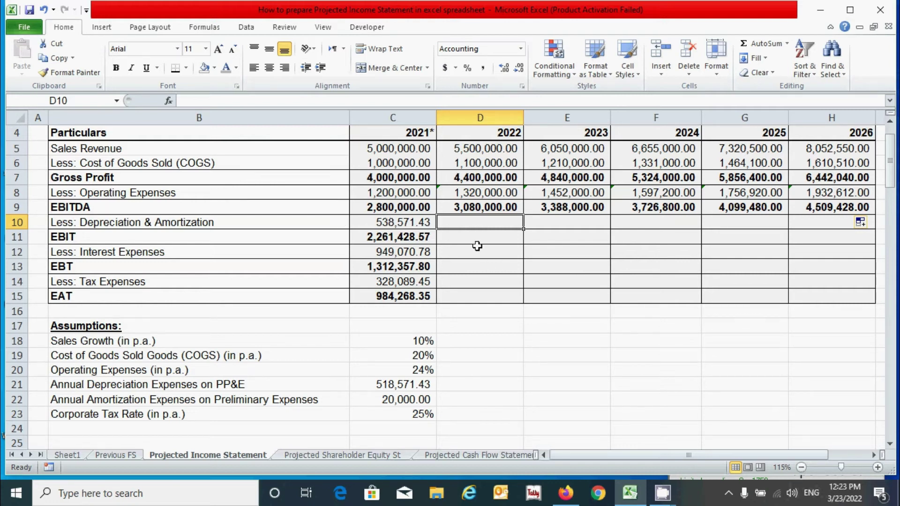
type("=")
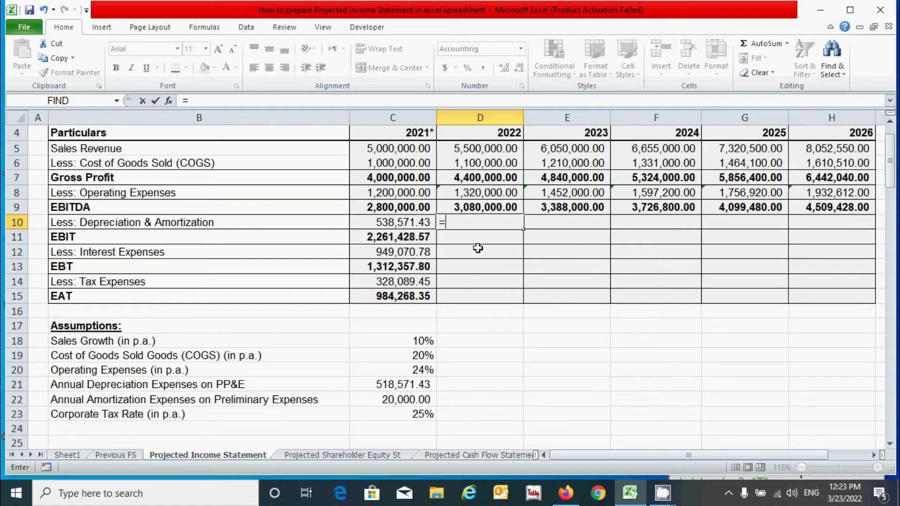
type("sum")
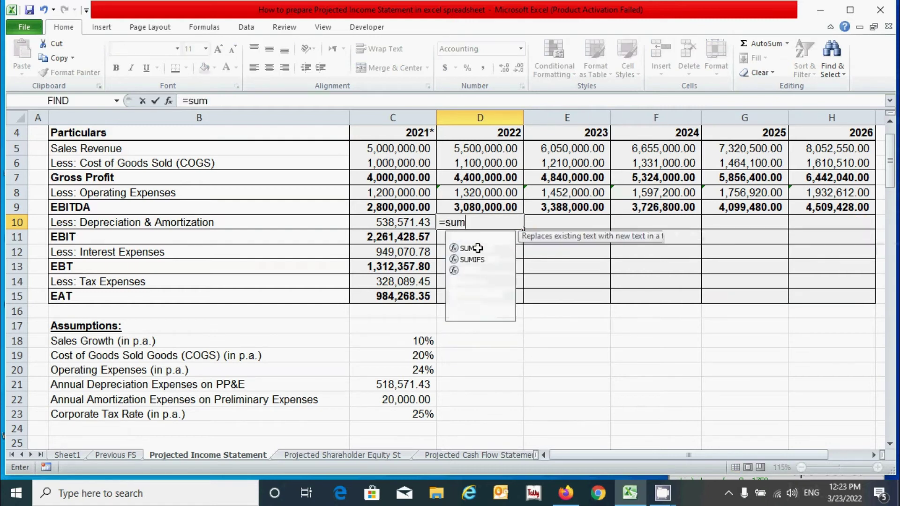
key("Tab")
left_click_drag(377, 385, 373, 400)
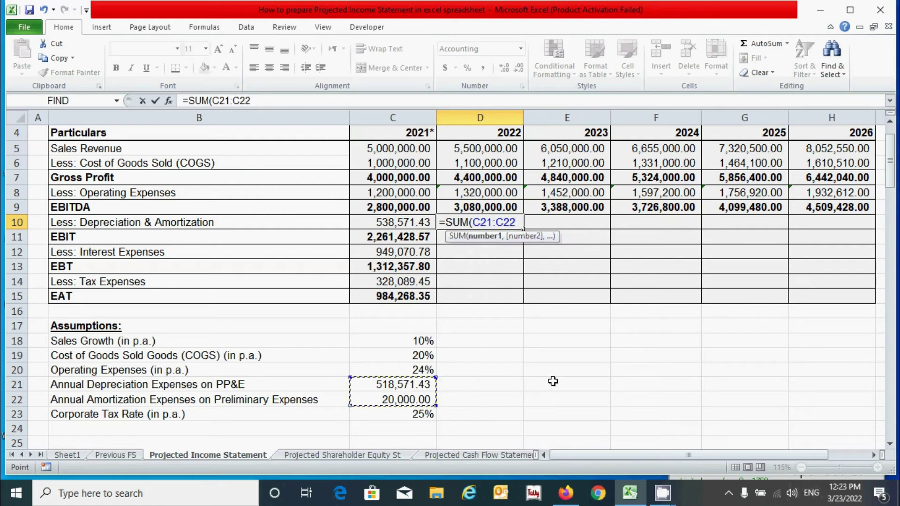
key("F4")
type(")")
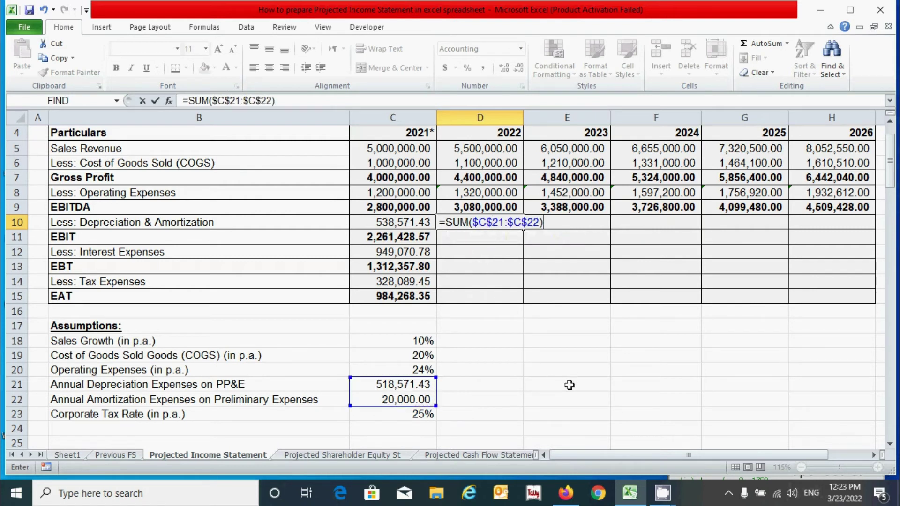
key("Return")
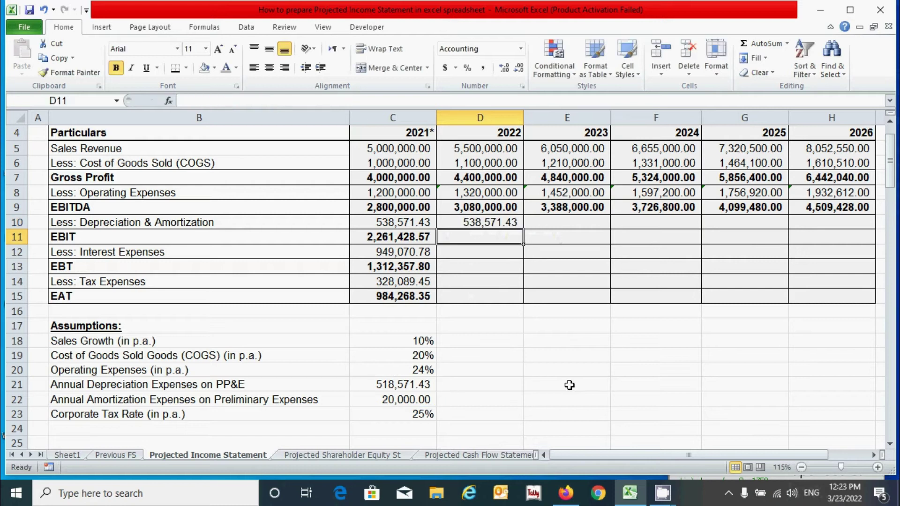
left_click(483, 224)
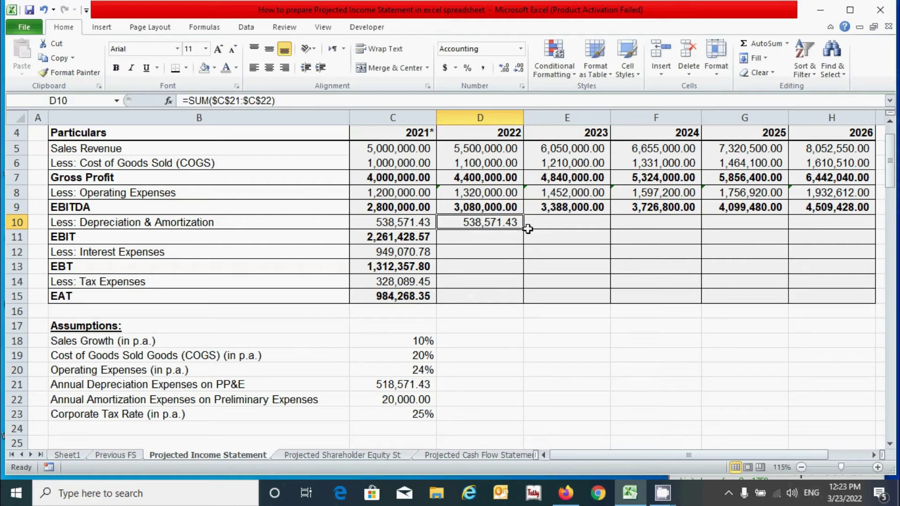
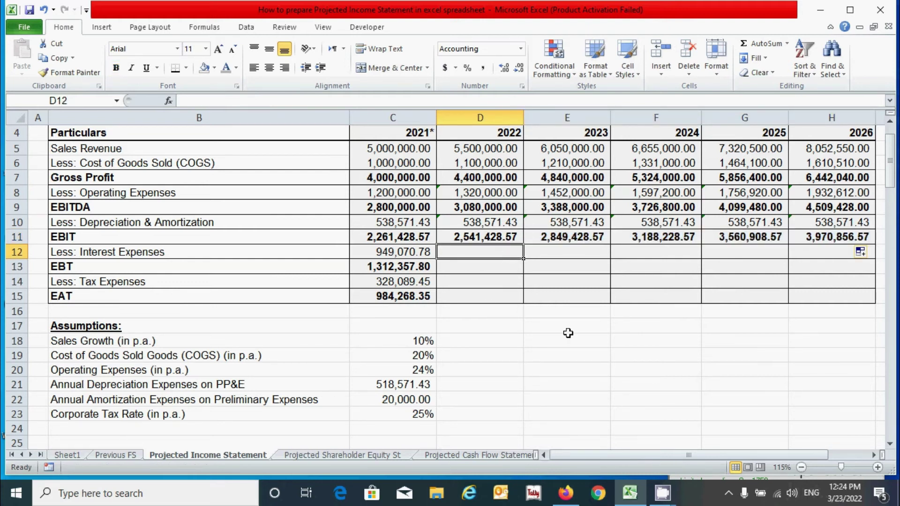
Compare the 2021 Interest Expenses in C12 with the yearly total interest in the Bank Term-Loan Yearly EMI Statement below the assumptions.
scroll(475, 254, "down", 5)
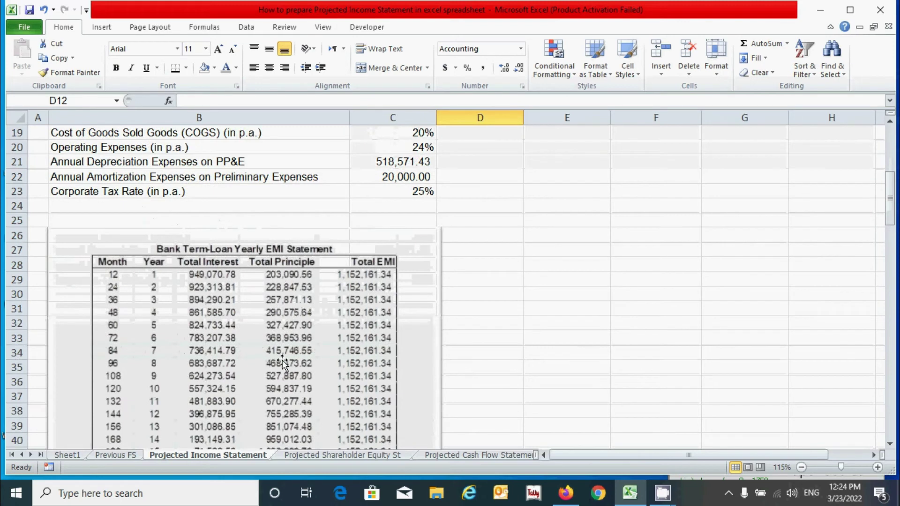
scroll(608, 347, "up", 4)
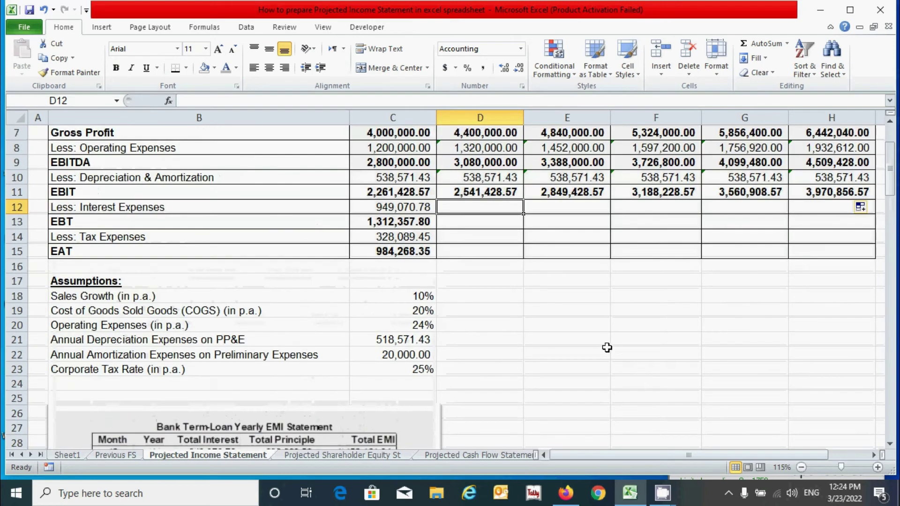
scroll(502, 381, "up", 2)
scroll(502, 382, "down", 6)
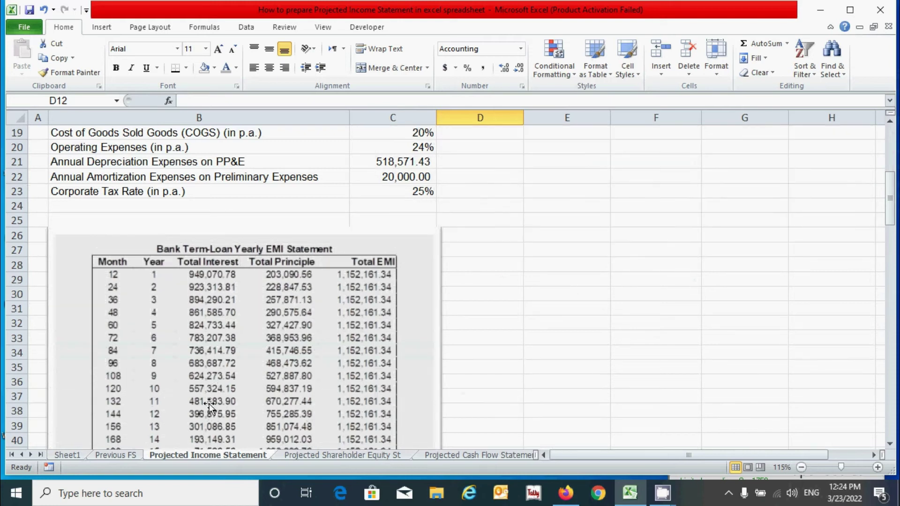
scroll(562, 305, "up", 4)
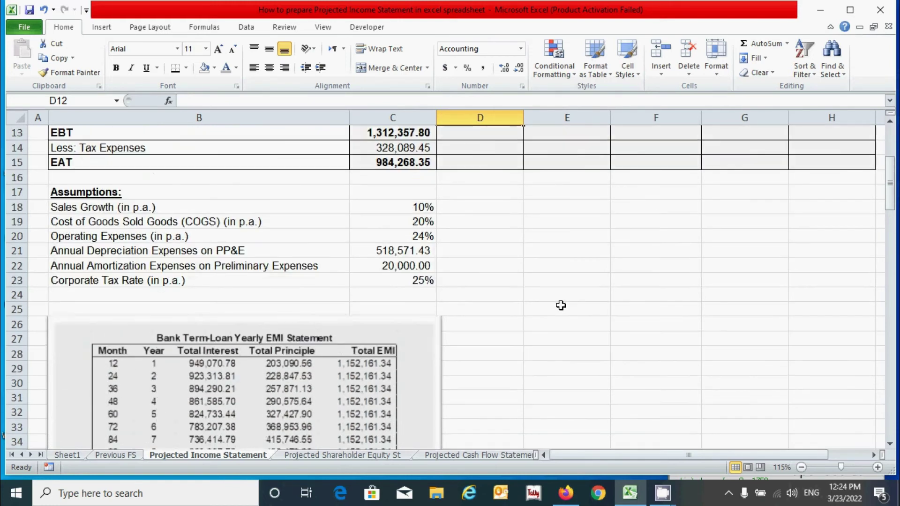
scroll(561, 305, "up", 1)
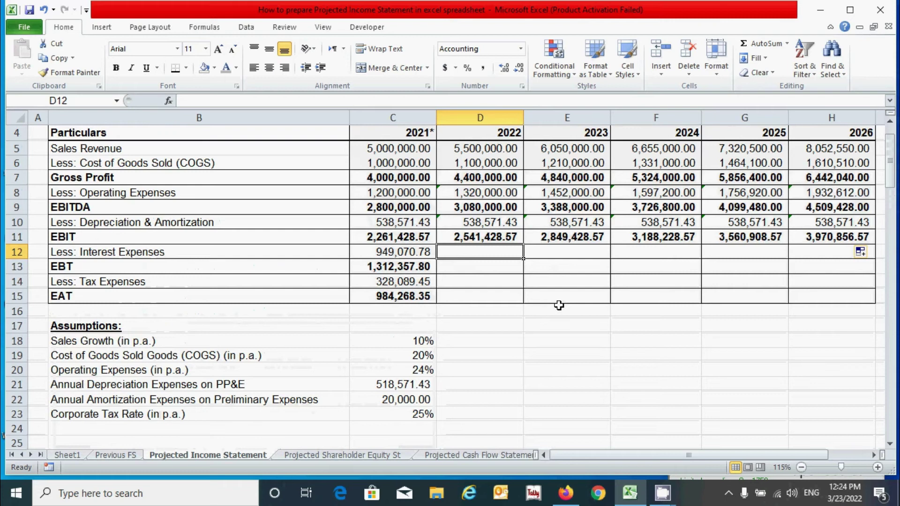
left_click(381, 253)
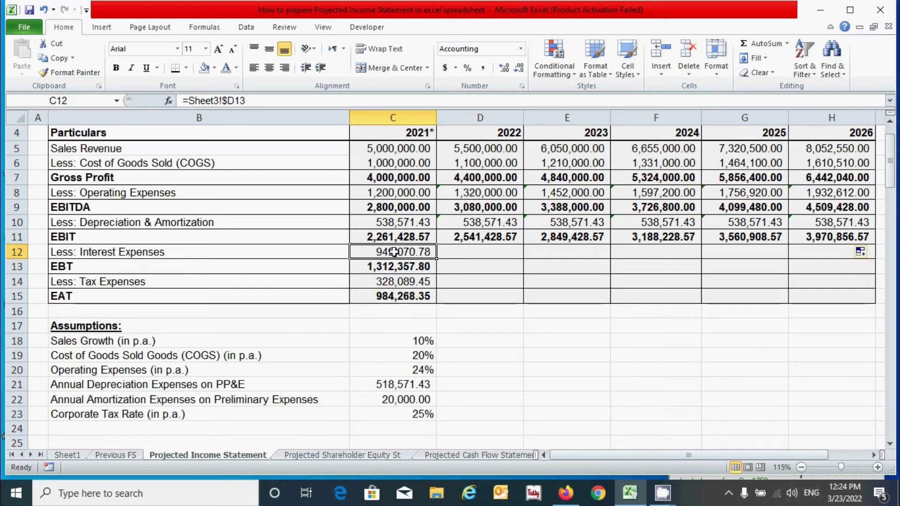
scroll(462, 344, "down", 4)
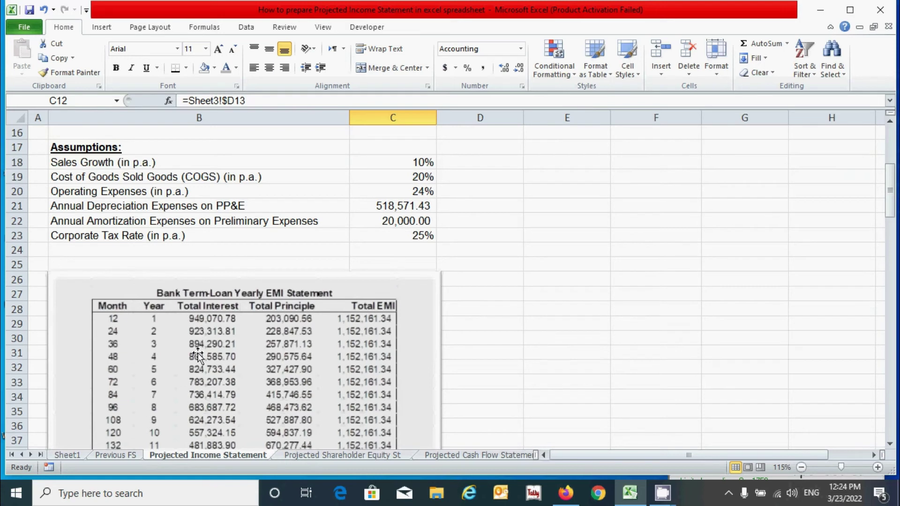
scroll(469, 354, "up", 3)
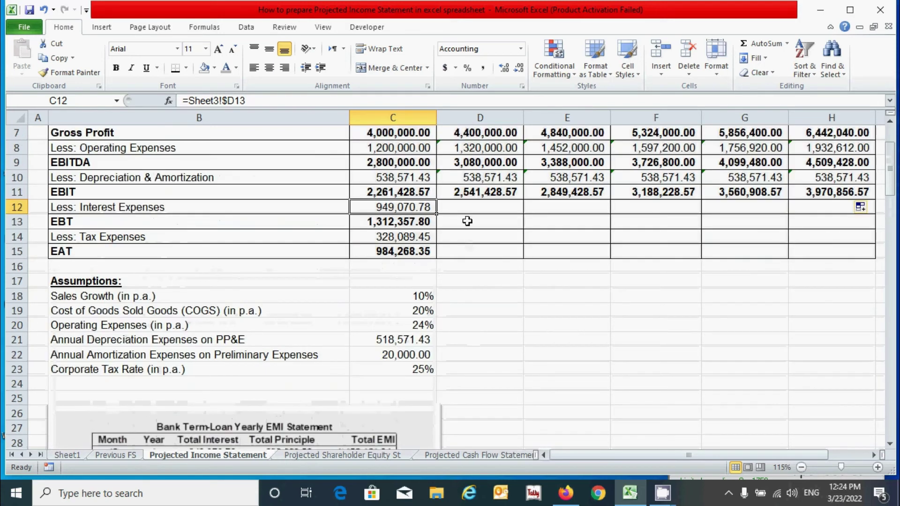
scroll(467, 221, "down", 4)
left_click(558, 267)
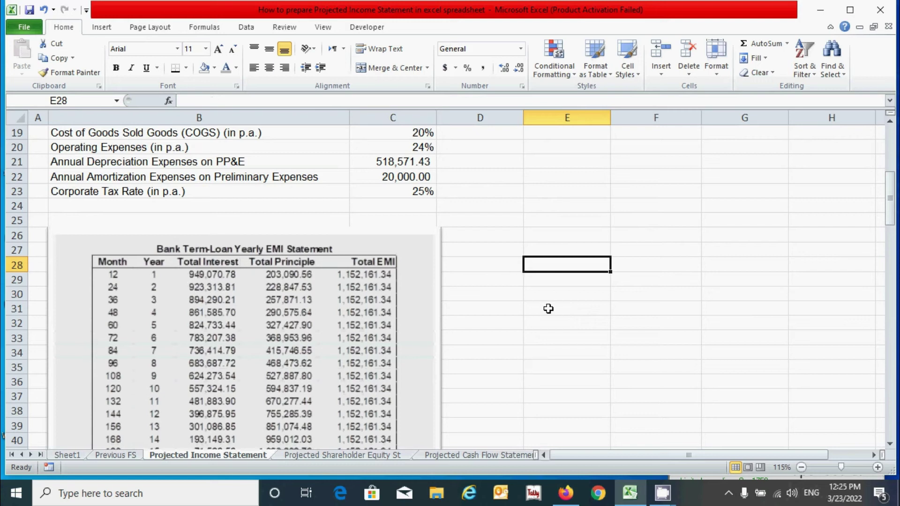
scroll(549, 314, "up", 3)
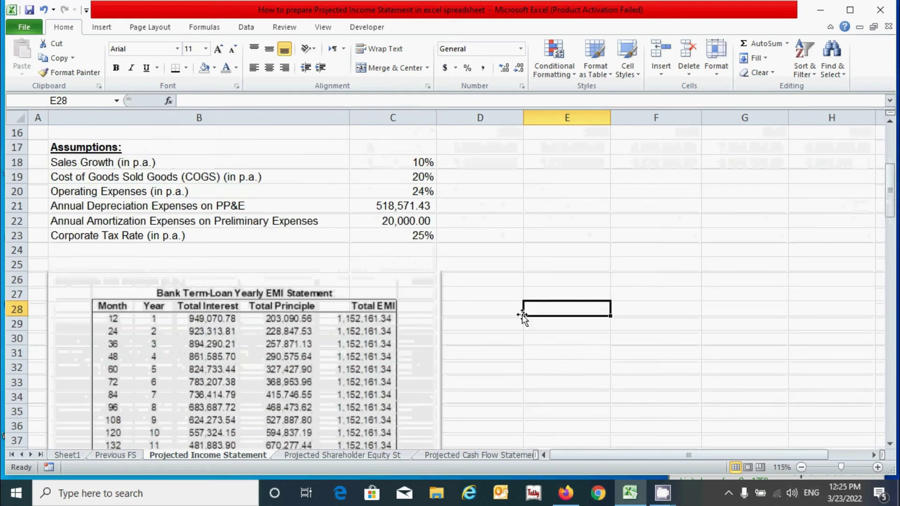
scroll(548, 362, "up", 1)
scroll(587, 357, "down", 4)
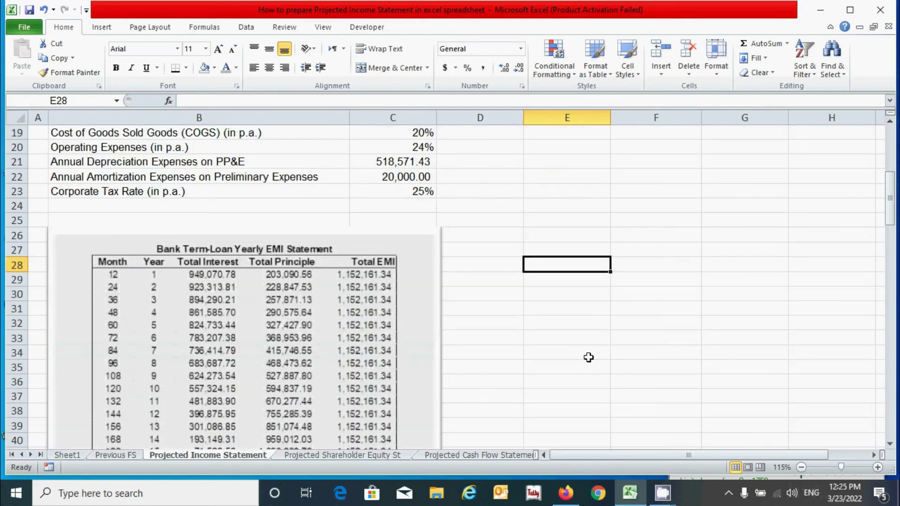
Enter the year 2 to 6 total interest amounts 923313.81, 894290.21, 861585.70, 824733.44 and 783207.38 in E29:E33.
left_click(553, 282)
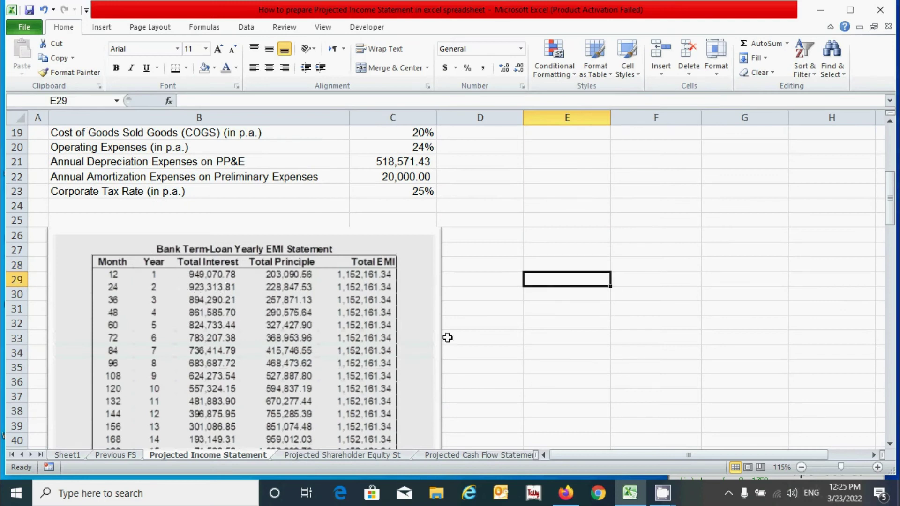
type("923313.81")
key("Return")
type("894290.21")
key("Return")
type("861585.70")
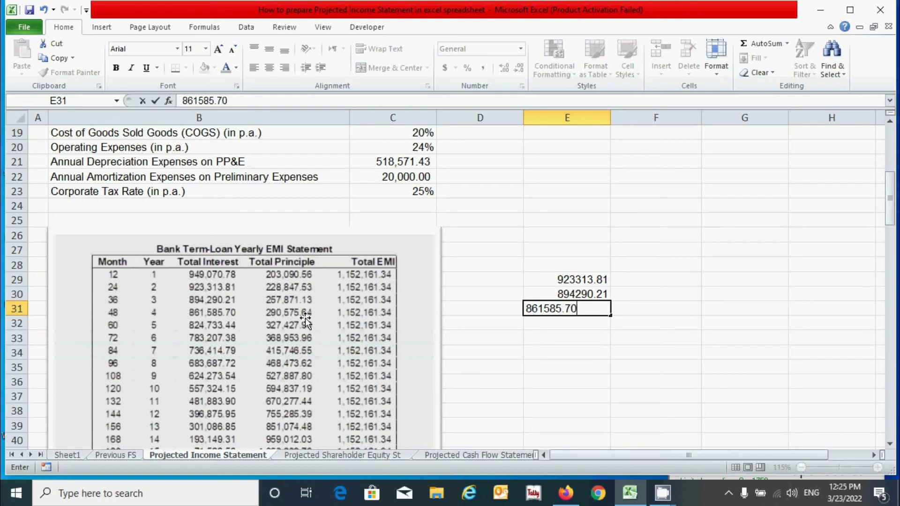
key("Return")
type("824733.44")
key("Return")
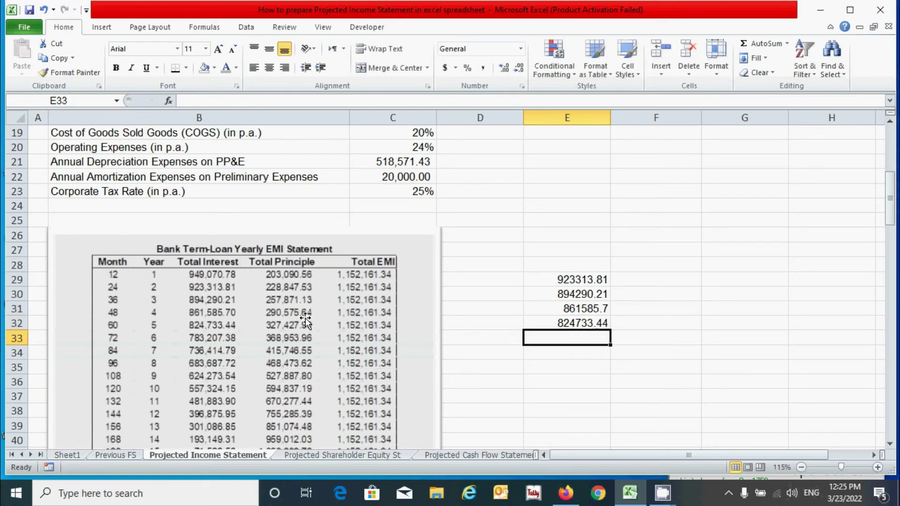
type("783")
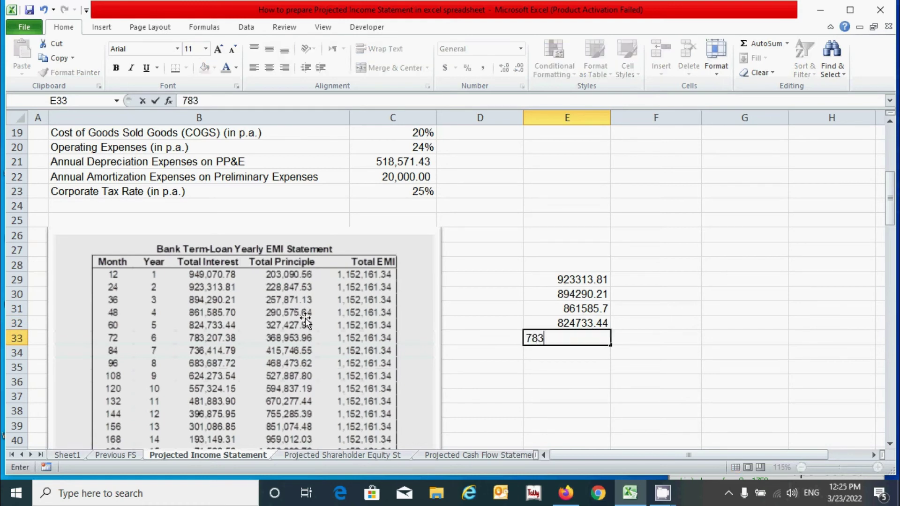
type("207.38")
key("Return")
Copy E29:E33 transposed into the Interest Expenses row D12:H12 and apply the comma number style to the values.
left_click(562, 277)
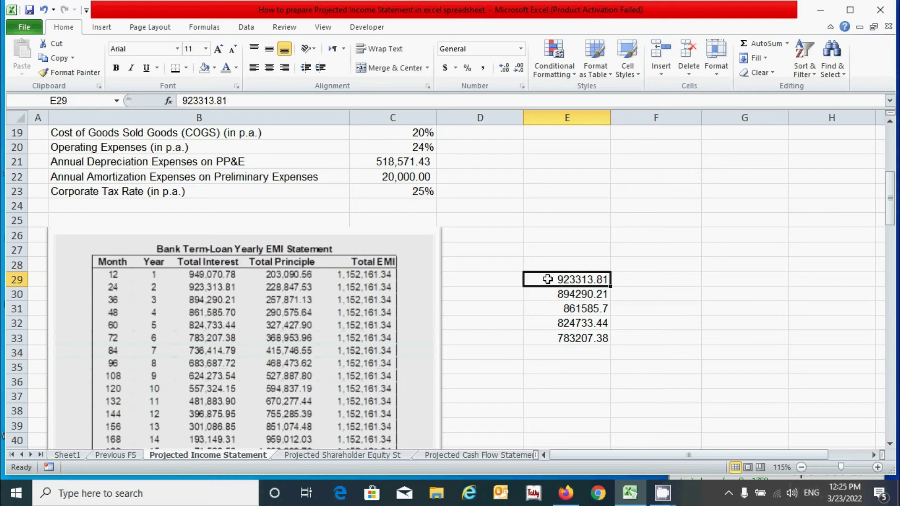
left_click_drag(556, 279, 563, 338)
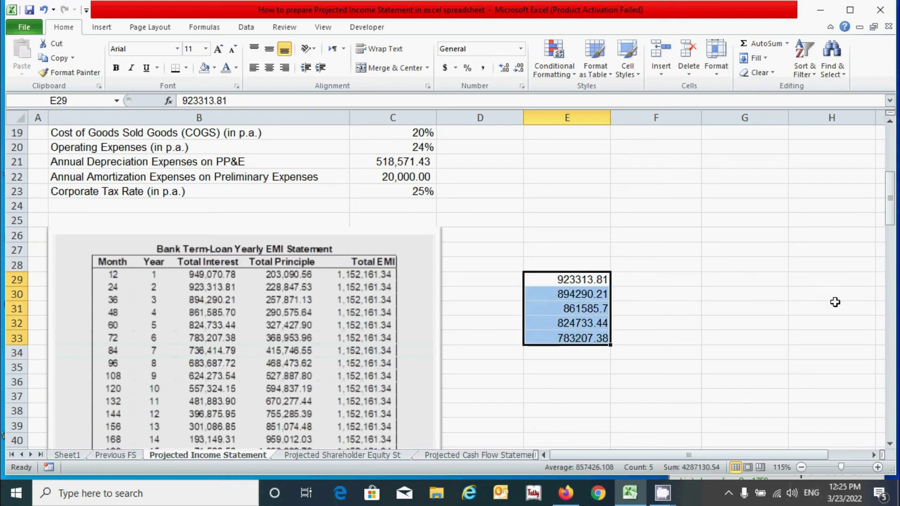
key("ctrl+c")
scroll(679, 299, "up", 6)
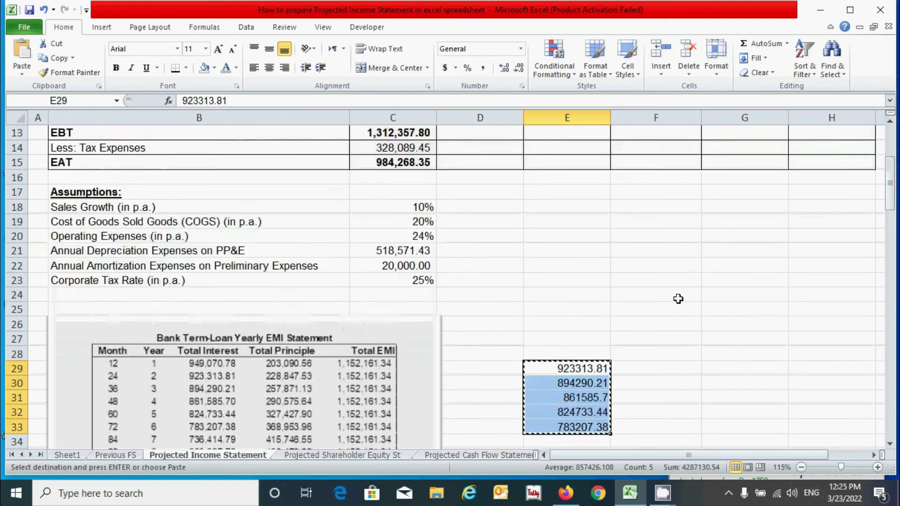
left_click(474, 300)
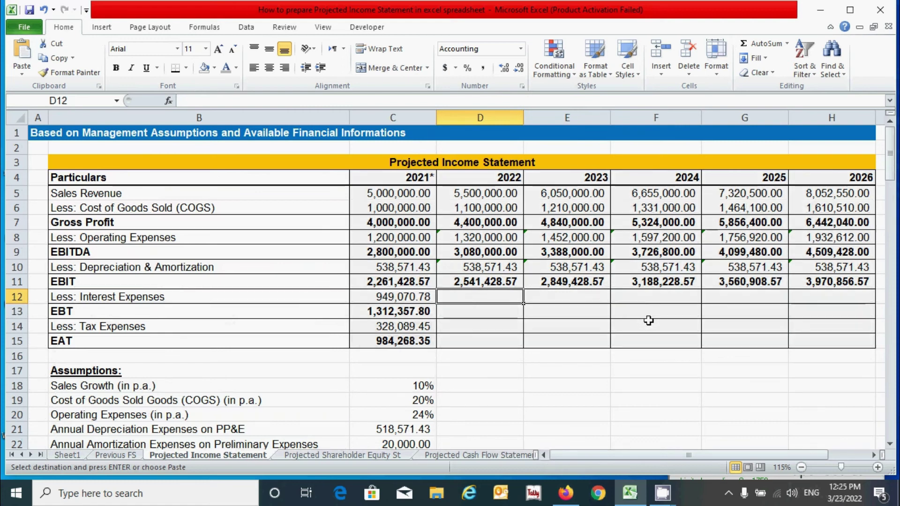
key("ctrl+v")
left_click(560, 374)
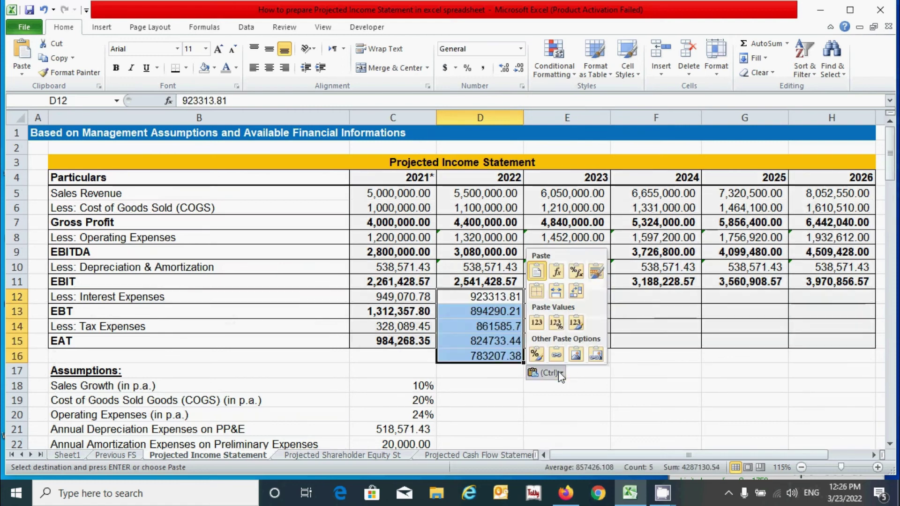
left_click(579, 292)
left_click(745, 356)
left_click_drag(504, 296, 863, 296)
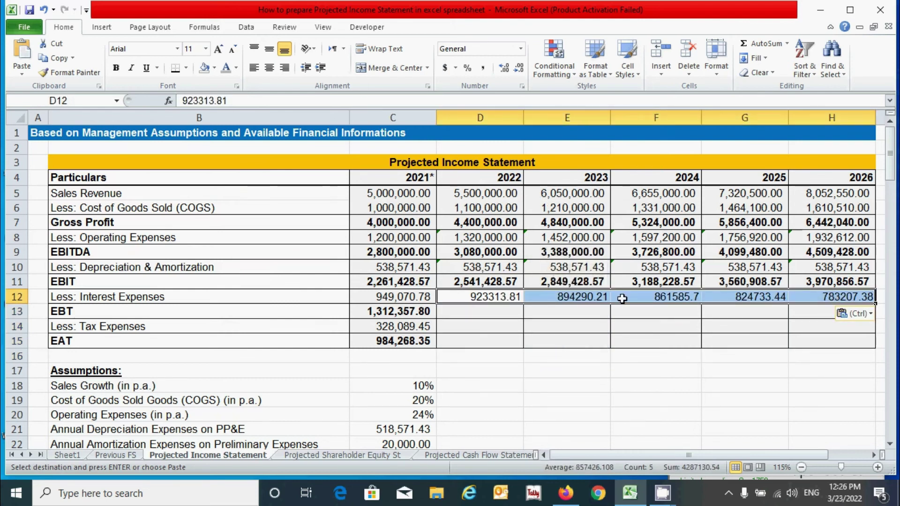
left_click(487, 73)
Try to copy the EBT row's formatting from D13:H13 onto the Interest Expenses in D12:H12, and undo it.
left_click_drag(480, 311, 844, 311)
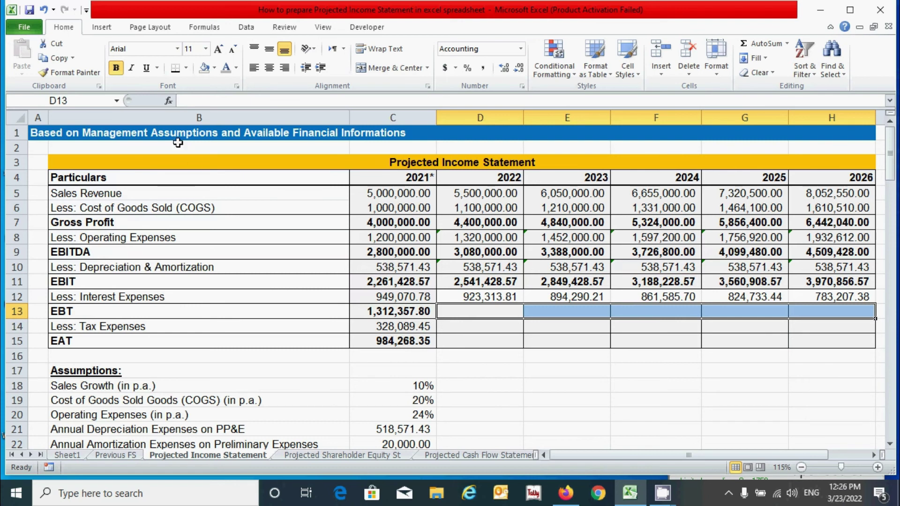
left_click(70, 75)
left_click_drag(481, 295, 839, 295)
left_click(490, 324)
mouse_move(464, 297)
left_mouse_down()
mouse_move(835, 297)
mouse_move(825, 302)
left_mouse_up()
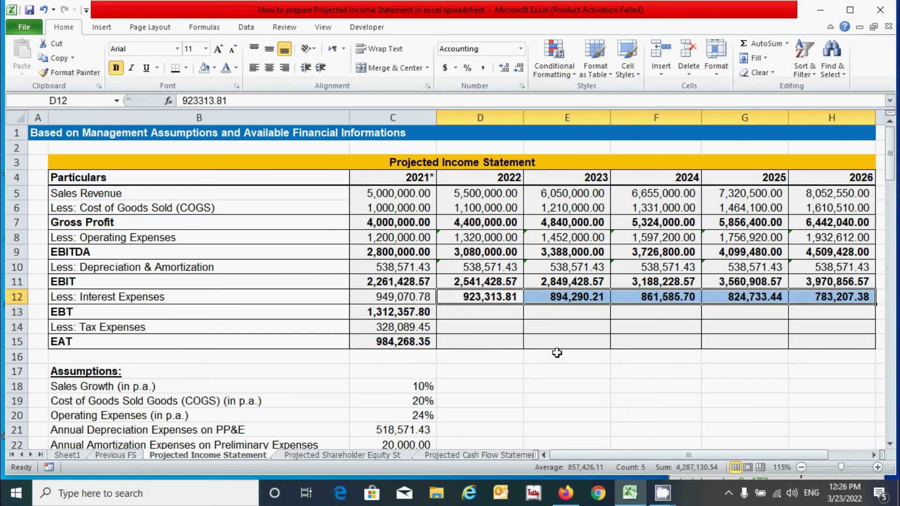
key("ctrl+z")
Calculate the 2022 EBT in D13 with the formula =D11-D12 and copy it across the row through 2026.
left_click(504, 314)
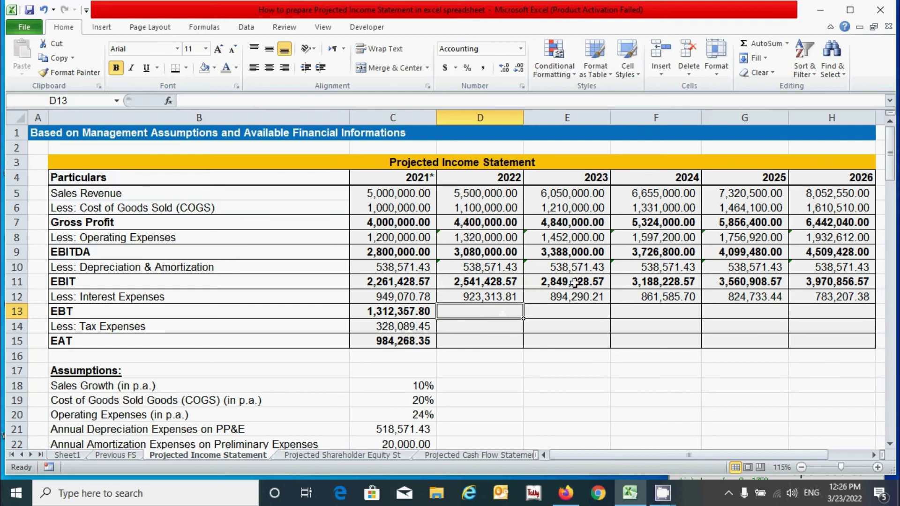
type("=")
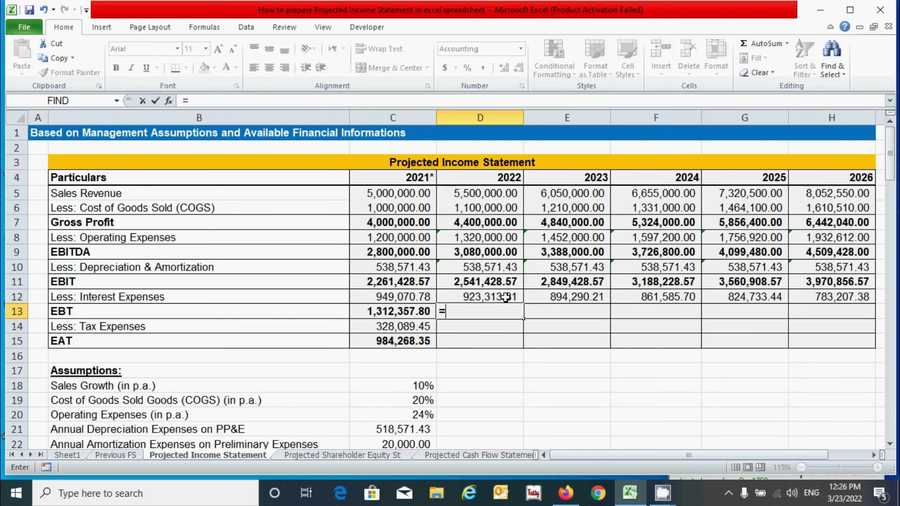
left_click(490, 281)
type("-")
left_click(501, 296)
key("Return")
left_click(507, 316)
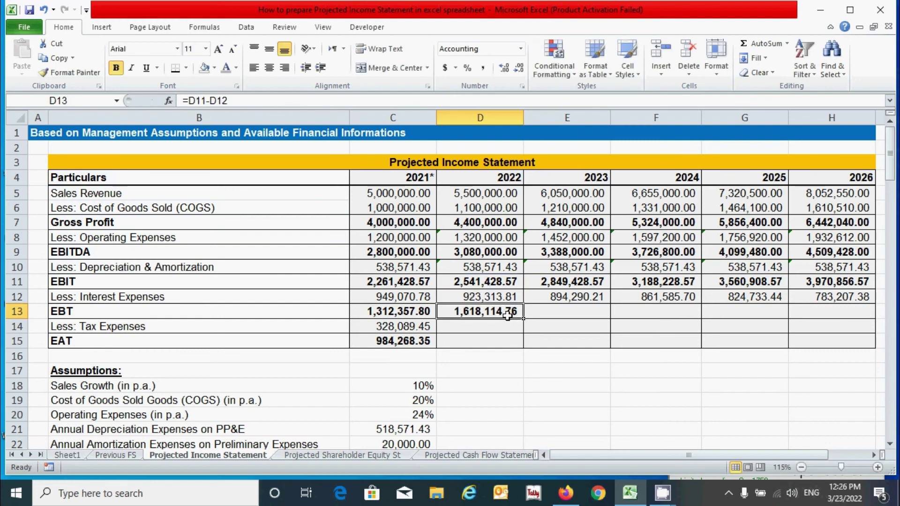
left_click_drag(523, 321, 837, 321)
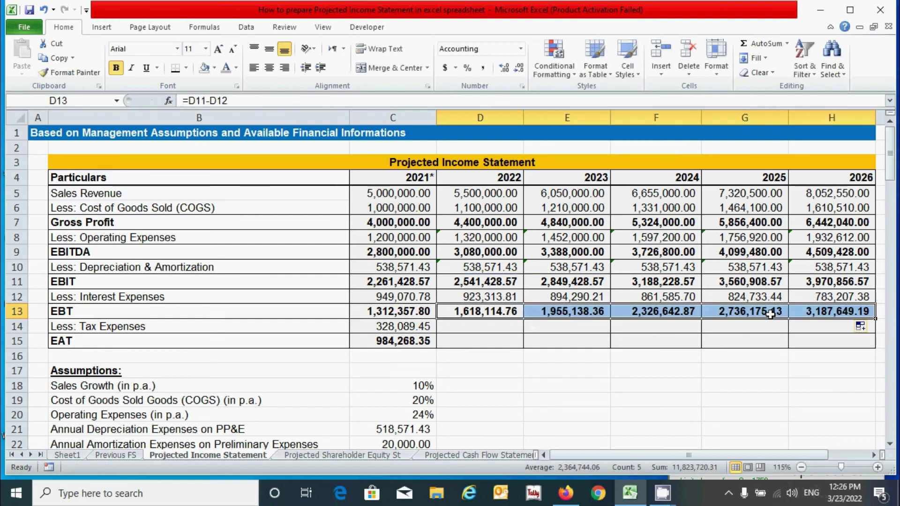
Calculate the 2022 Tax Expenses in D14 with the formula =D13*$C$23 and copy it across the row through 2026.
left_click(489, 327)
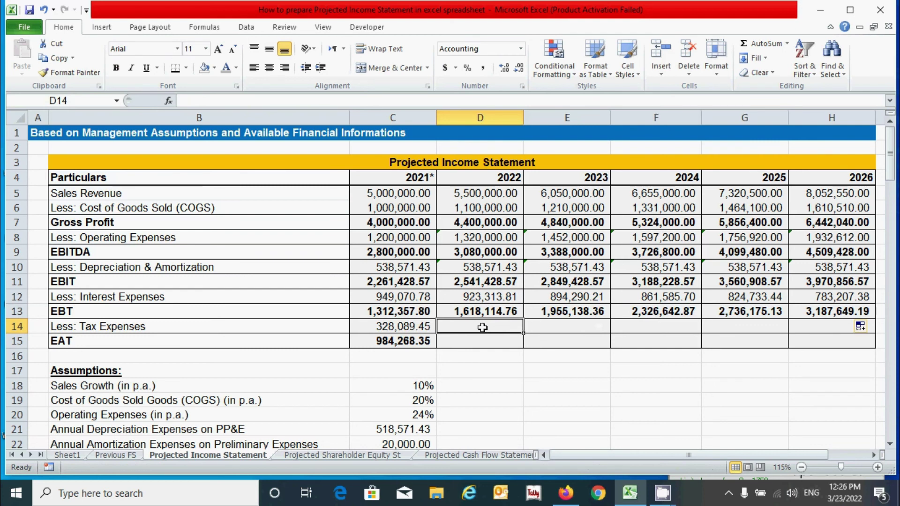
scroll(484, 327, "down", 1)
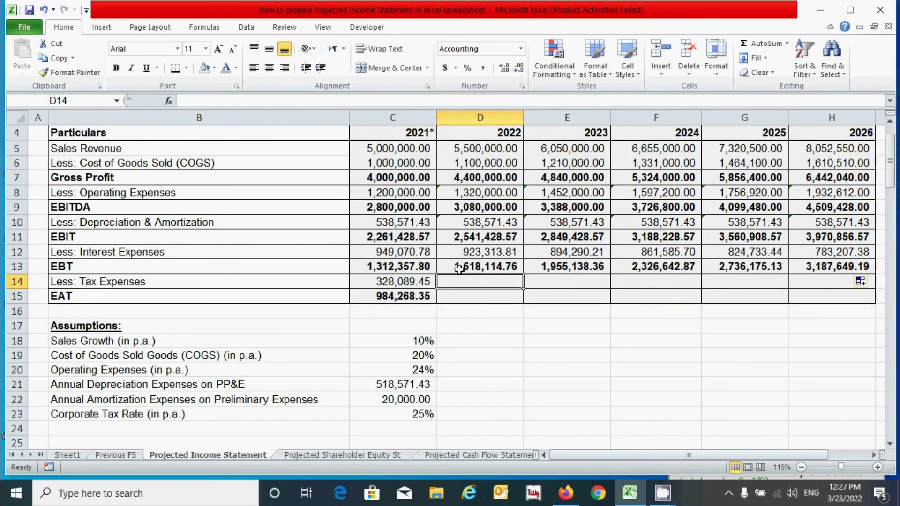
type("=")
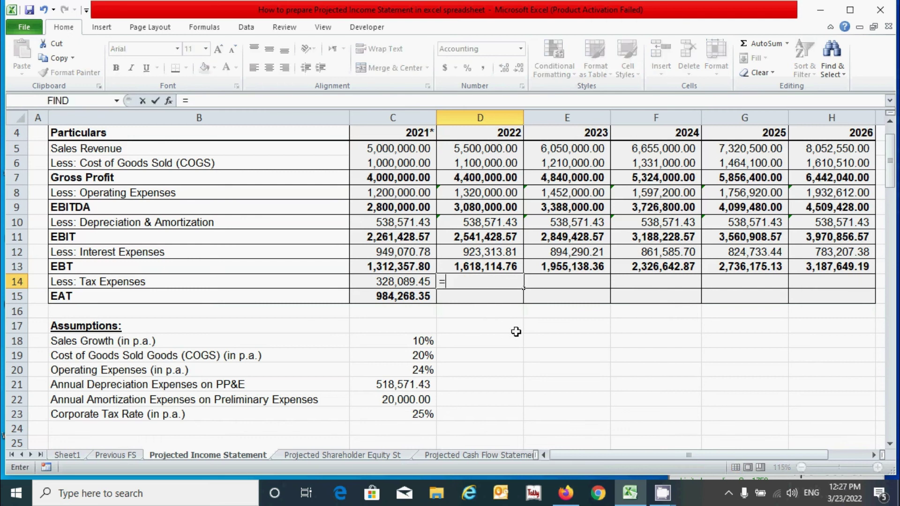
left_click(489, 266)
type("*")
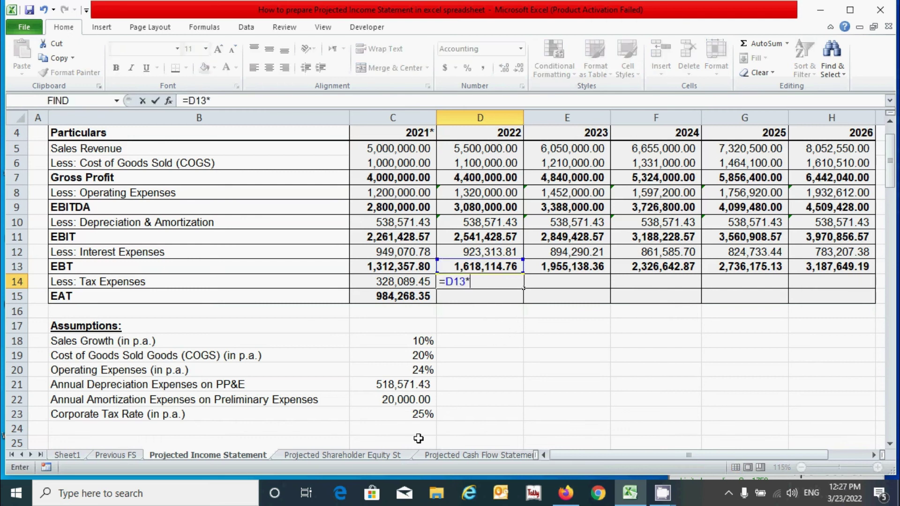
left_click(398, 413)
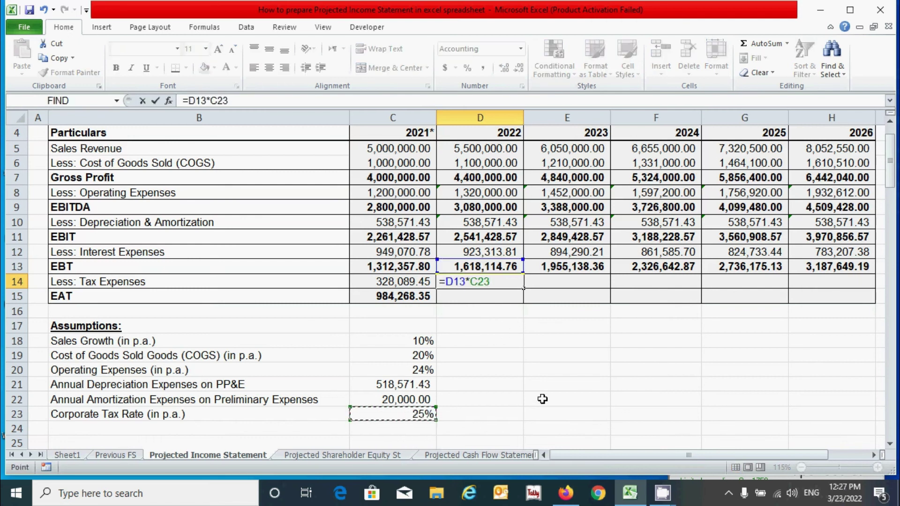
key("F4")
key("Return")
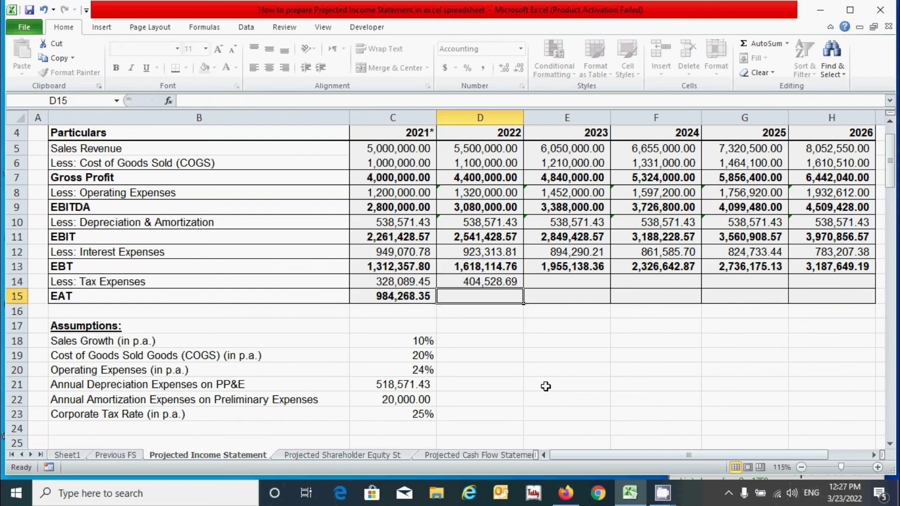
left_click(509, 282)
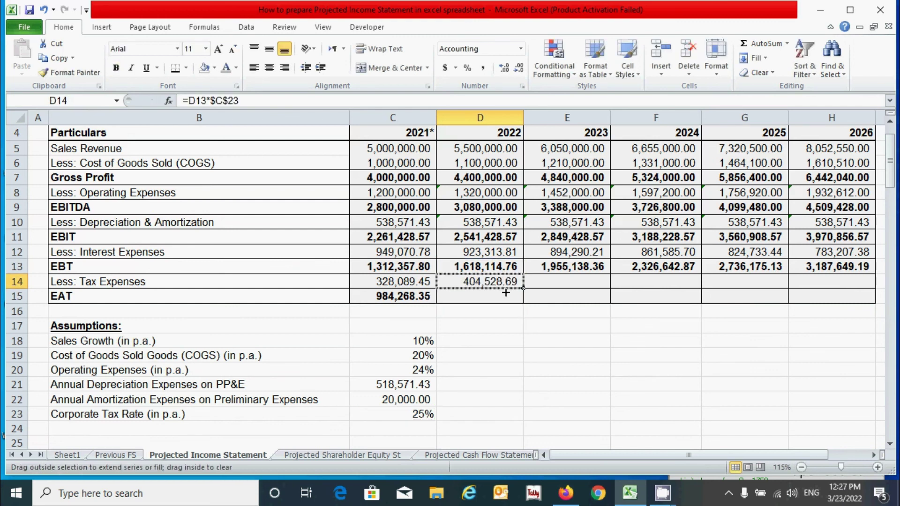
left_click_drag(575, 291, 842, 290)
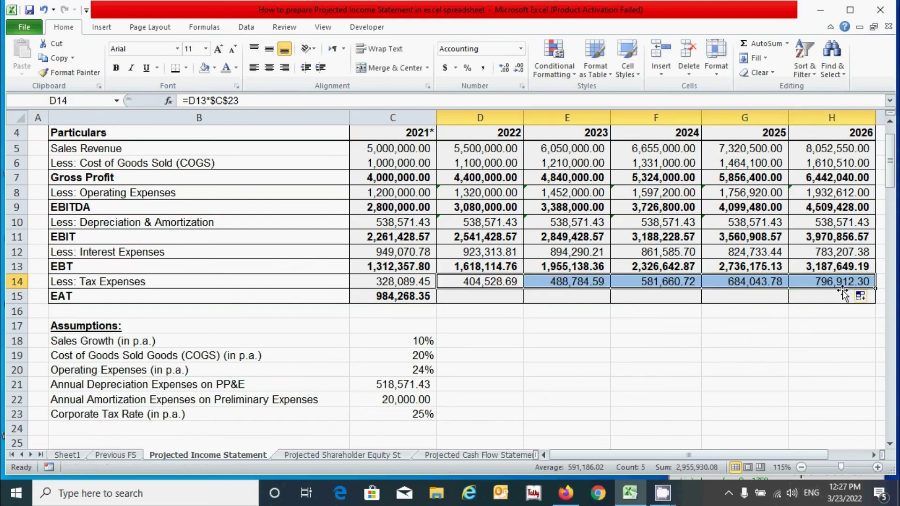
Calculate the 2022 EAT in D15 with the formula =D13-D14 and copy it across the row through 2026.
left_click(486, 296)
scroll(485, 329, "up", 1)
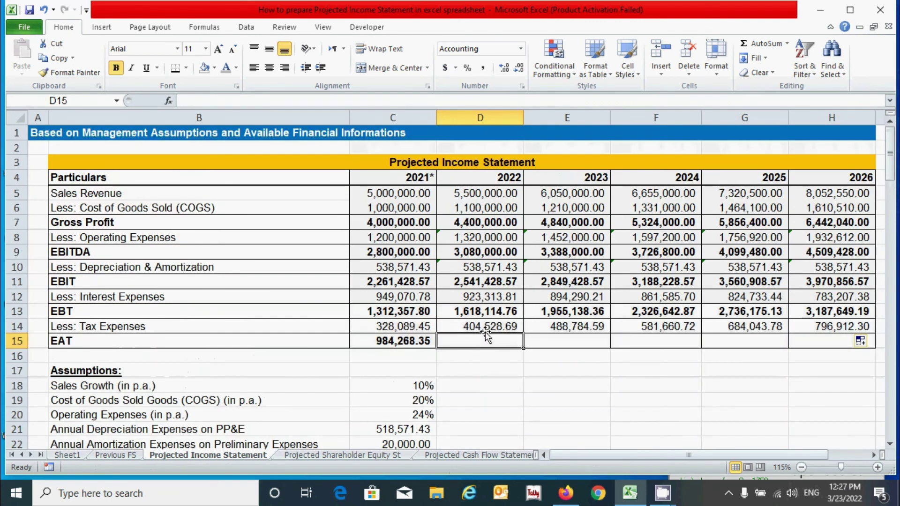
type("=")
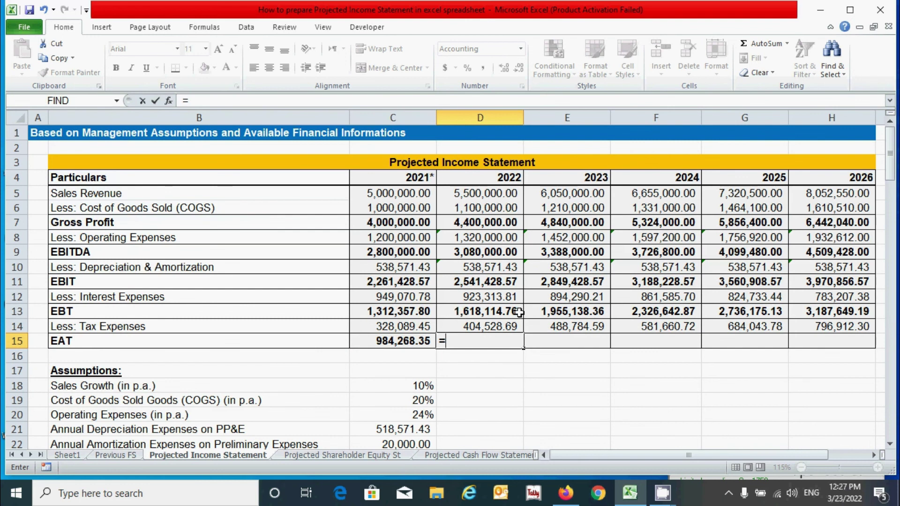
left_click(466, 312)
type("-")
left_click(469, 327)
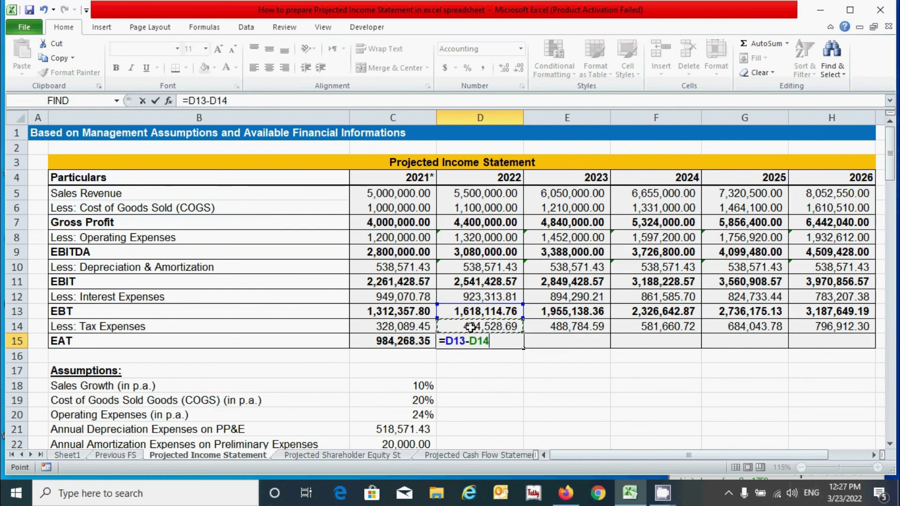
key("Return")
left_click(487, 343)
left_click_drag(526, 352, 862, 356)
left_click(602, 400)
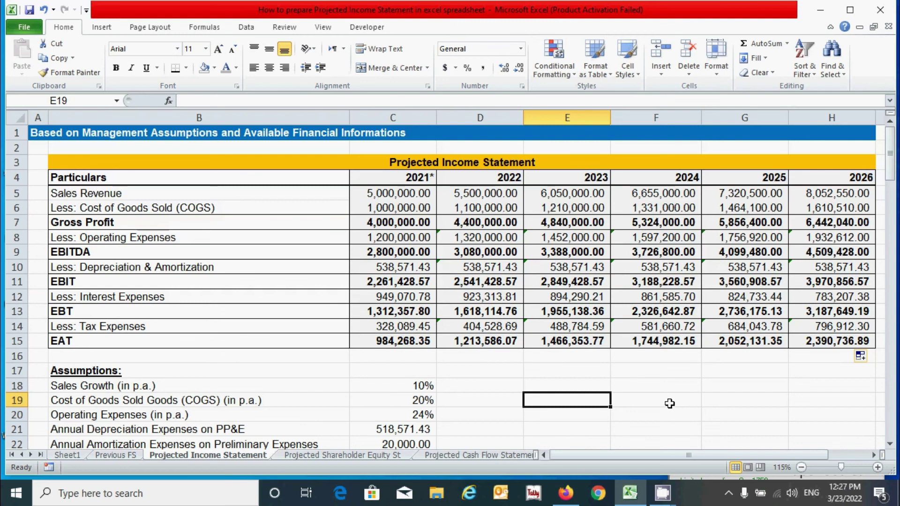
Clear the helper interest values in E29:E34 beside the EMI statement and maximize the spreadsheet window.
scroll(670, 405, "down", 5)
left_click_drag(584, 324, 598, 404)
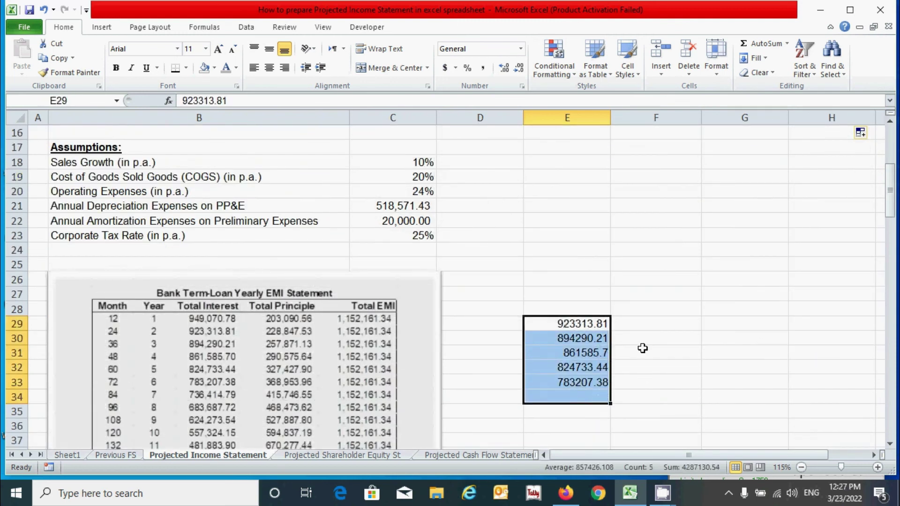
key("Delete")
left_click(581, 359)
scroll(581, 359, "up", 5)
left_click(621, 409)
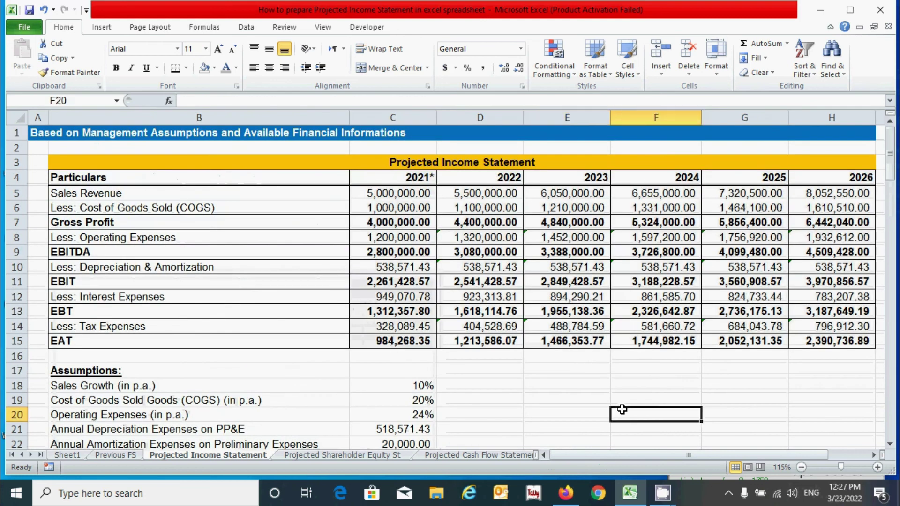
key("super+Up")
key("Down")
key("Down")
key("Down")
key("Left")
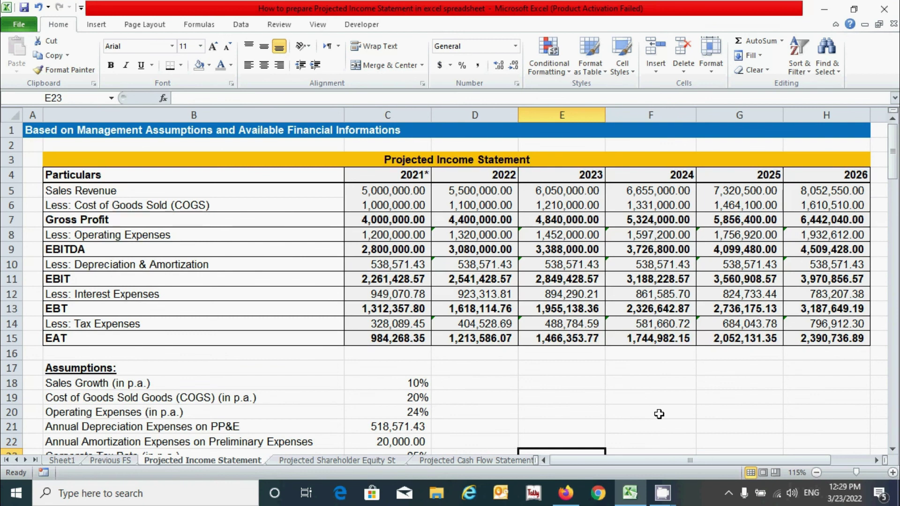
key("Up")
key("Right")
key("Right")
key("Right")
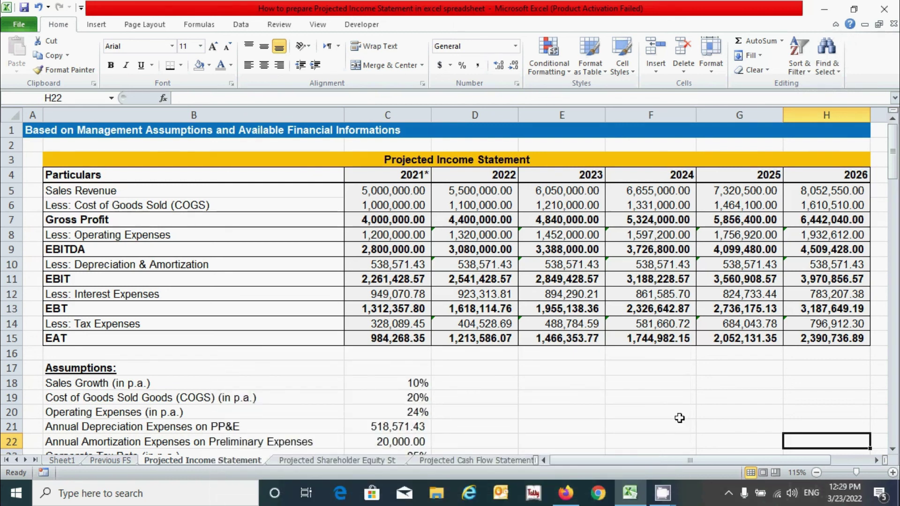
Dismiss the formula error indicators on the projected figures in the Operating Expenses, Depreciation & Amortization and Tax Expenses rows.
left_click_drag(449, 232, 741, 312)
left_click(652, 413)
left_click(837, 440)
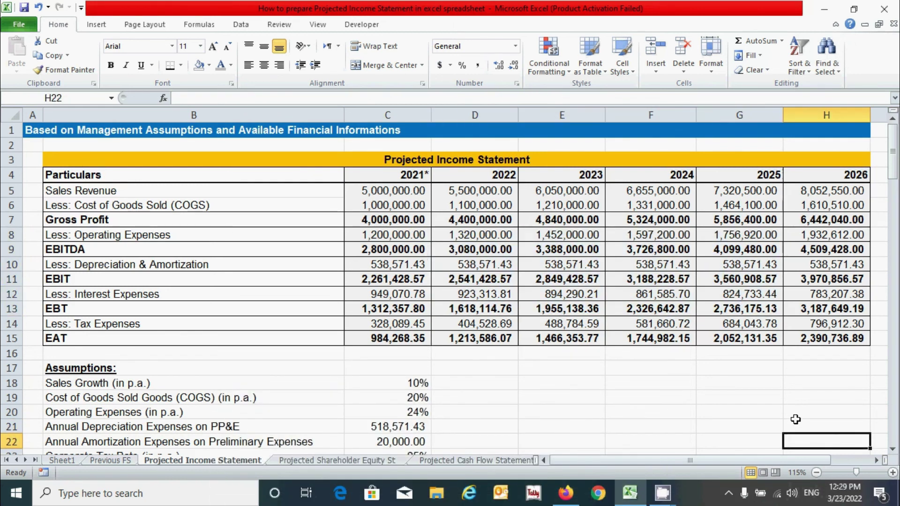